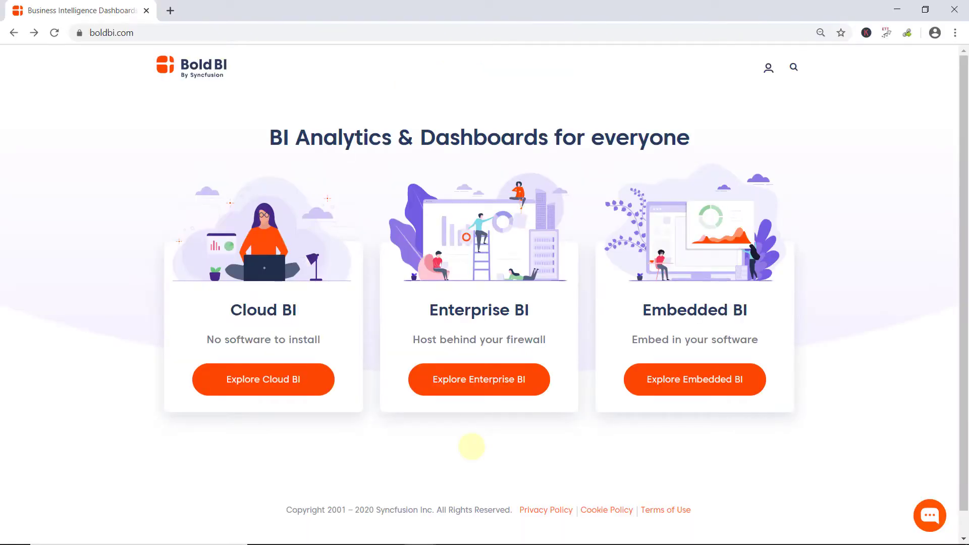
Open the Enterprise BI Integrations page and scroll through the connectors from 42Matters to Zendesk Sell
click(471, 380)
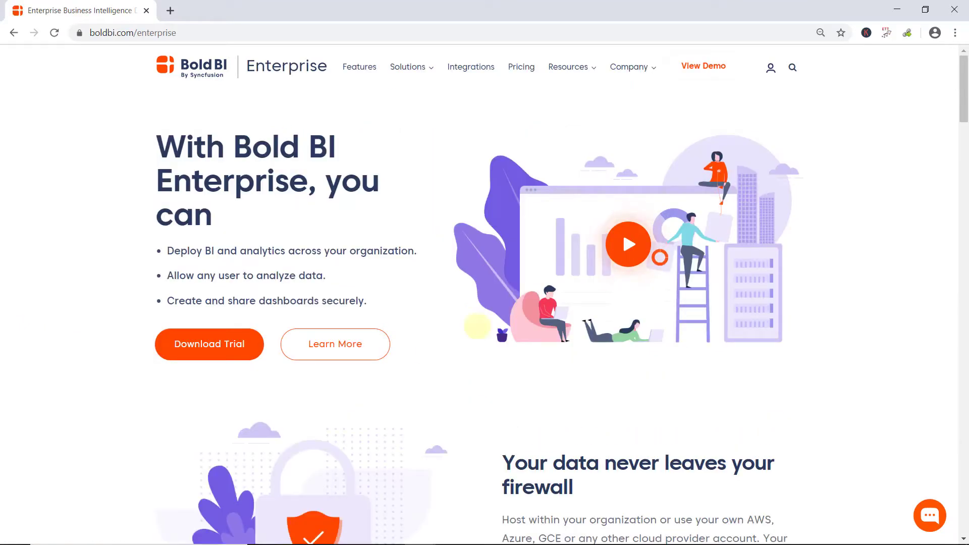
click(465, 68)
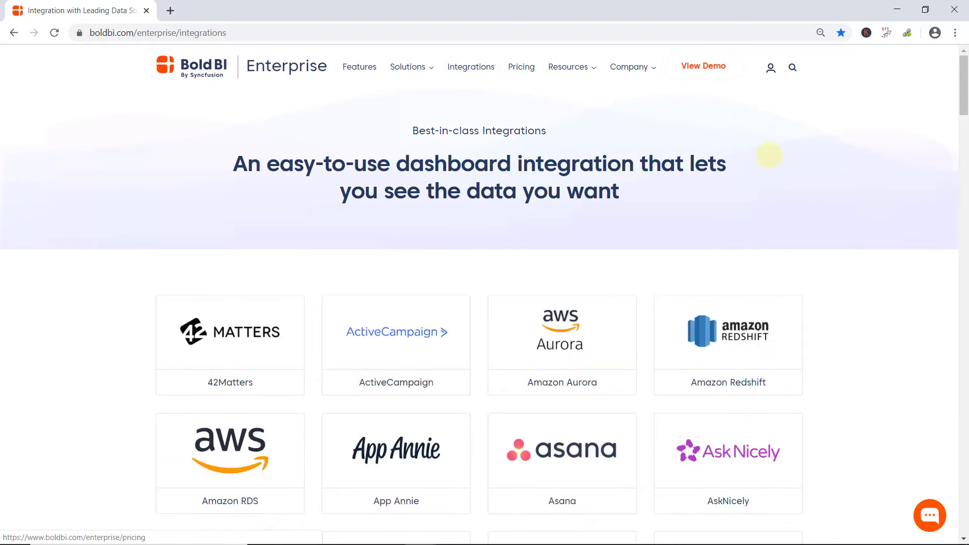
scroll(886, 222, down, 1)
scroll(886, 222, down, 11)
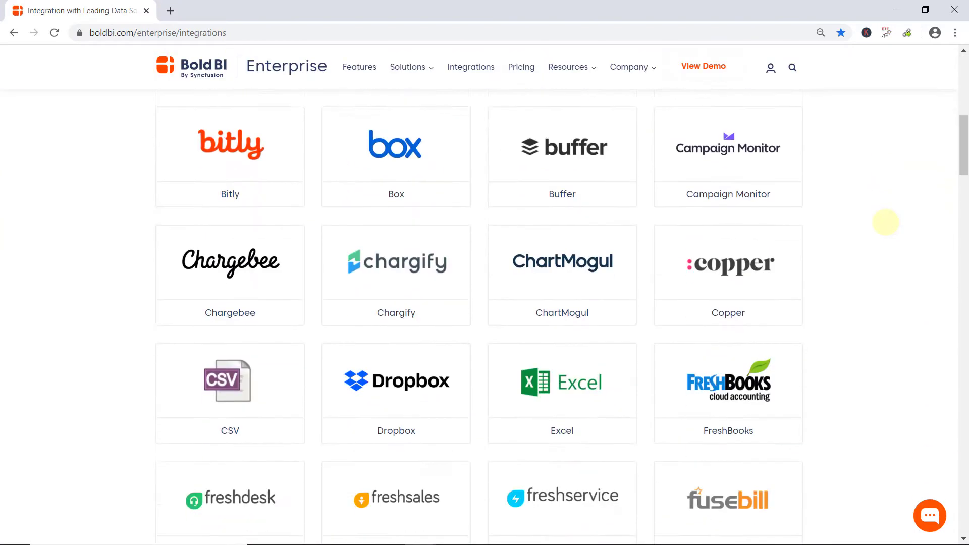
scroll(886, 222, down, 15)
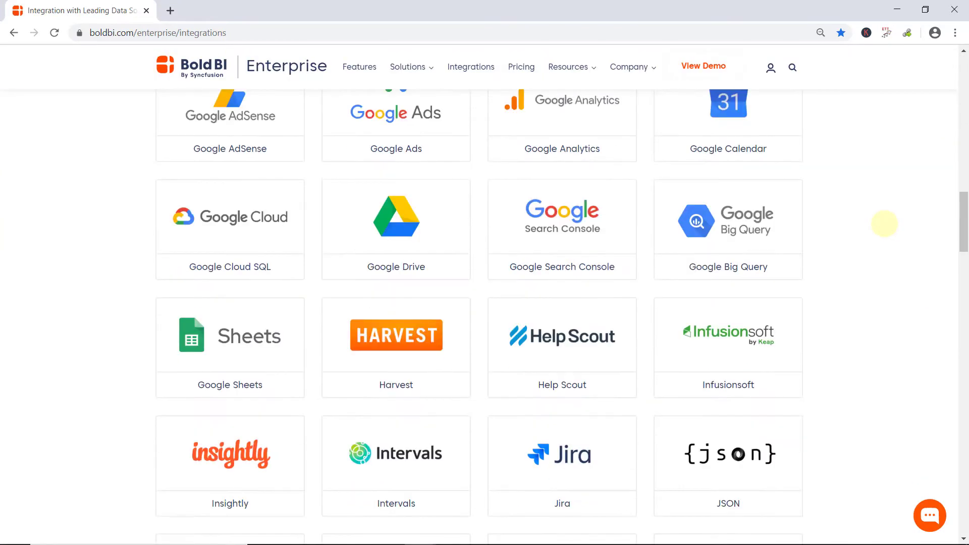
scroll(885, 223, down, 8)
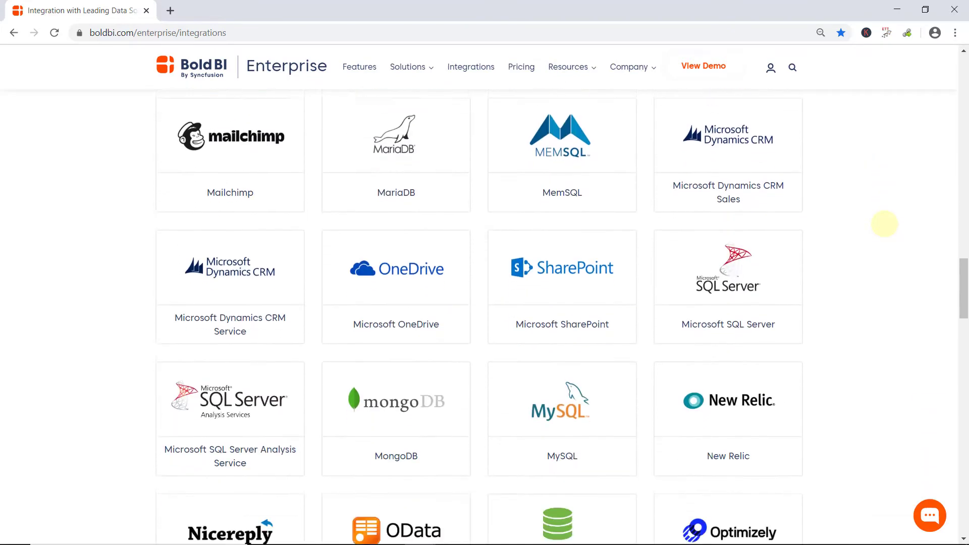
scroll(885, 224, down, 10)
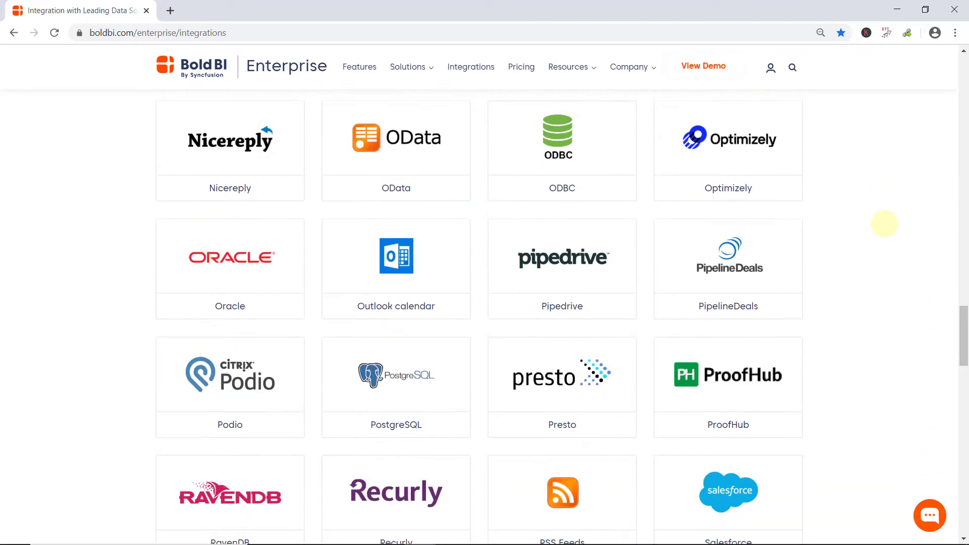
scroll(885, 224, down, 9)
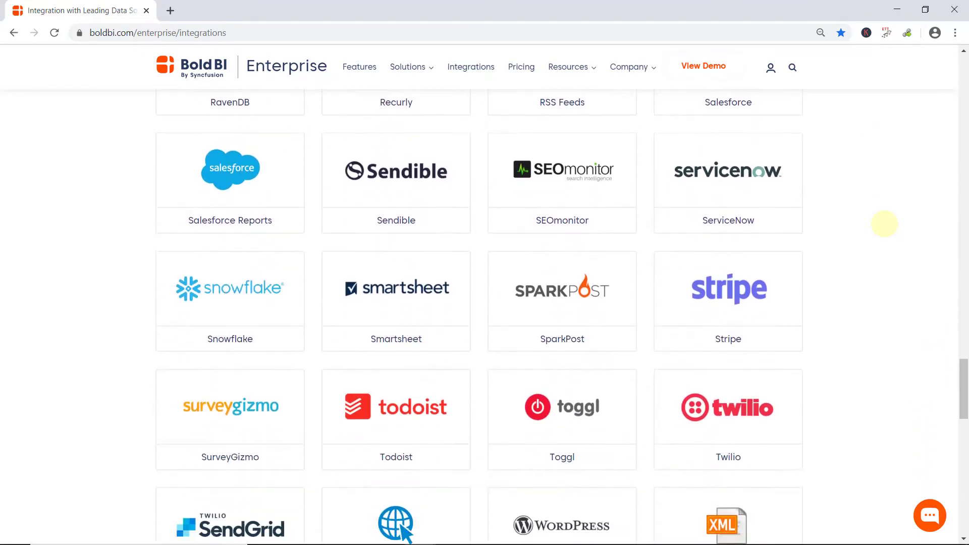
scroll(884, 224, down, 3)
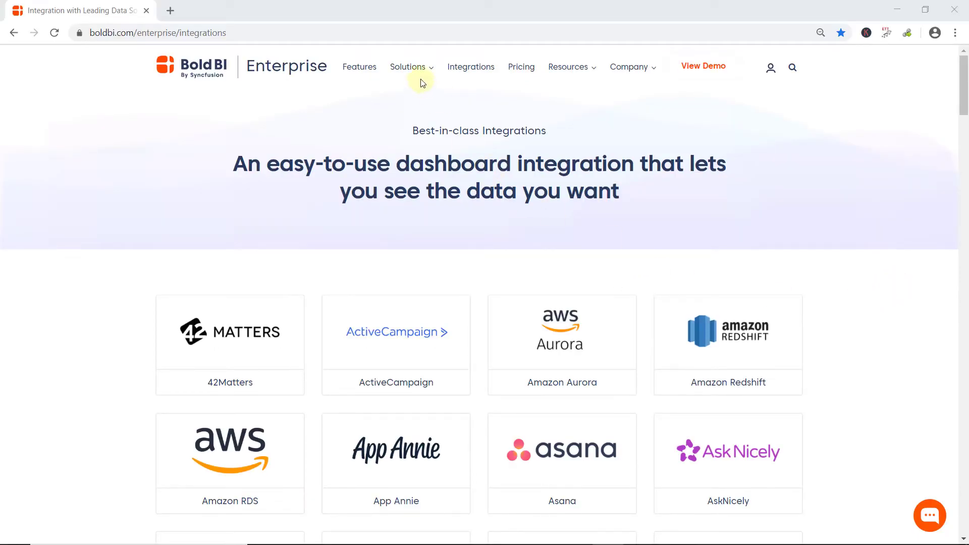
Go to the Solutions overview and open the Pharmaceutical Analytics demo
mouse_move(422, 73)
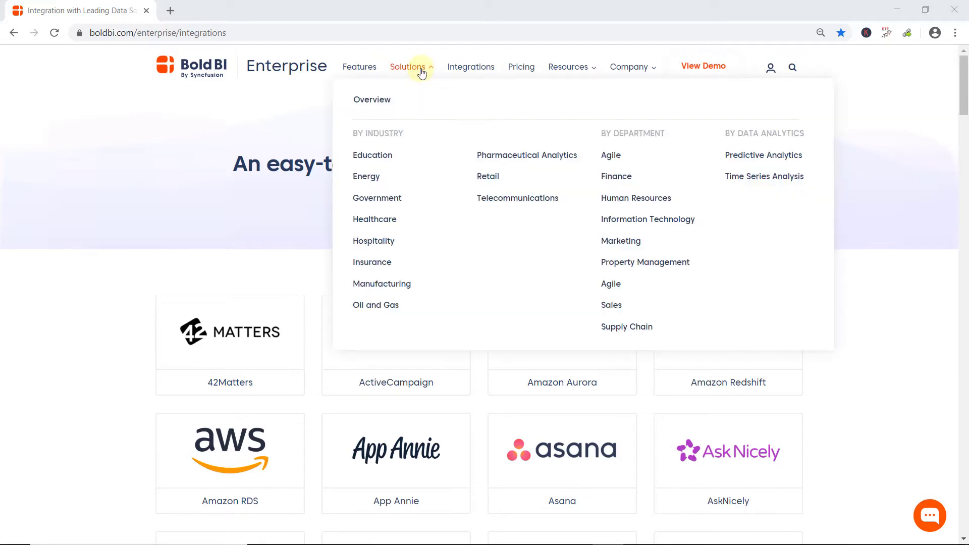
click(375, 102)
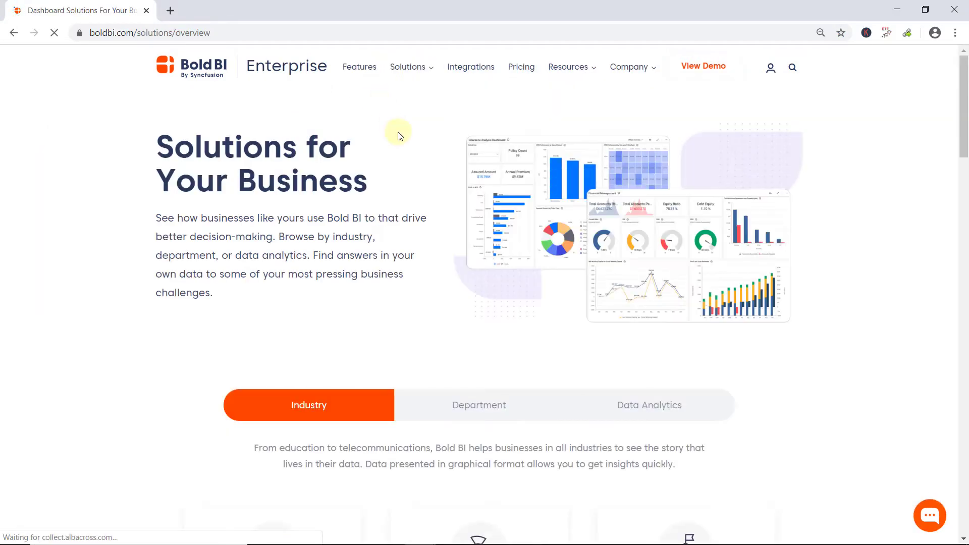
scroll(356, 176, down, 3)
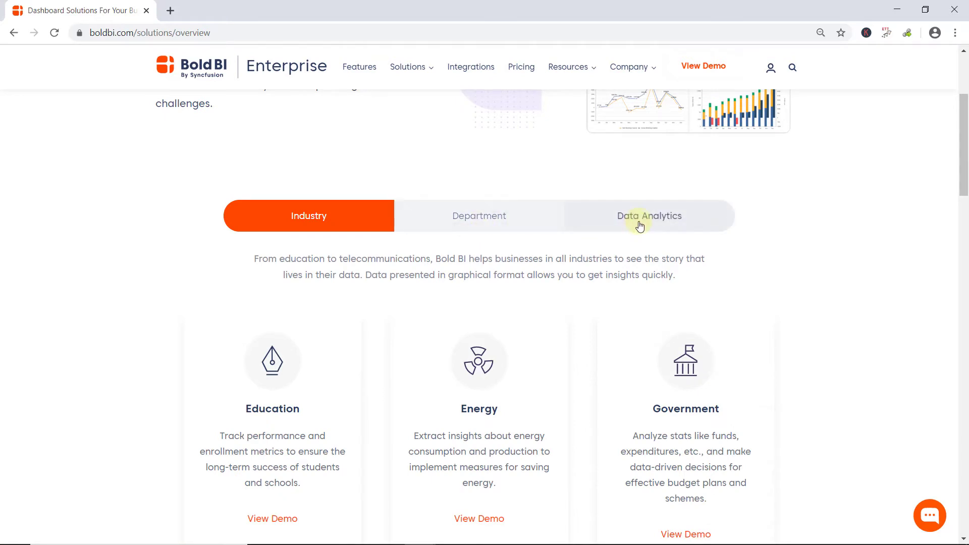
scroll(699, 277, down, 3)
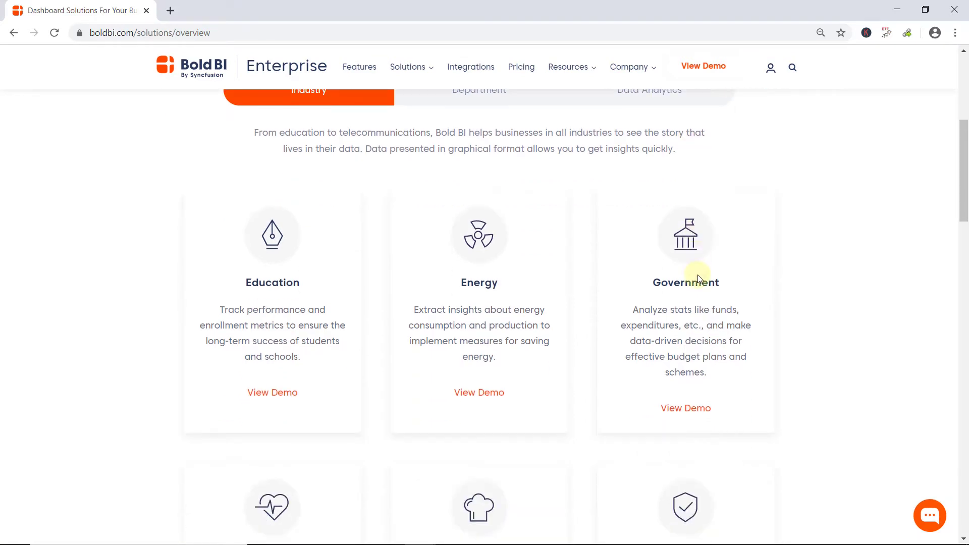
scroll(698, 275, down, 10)
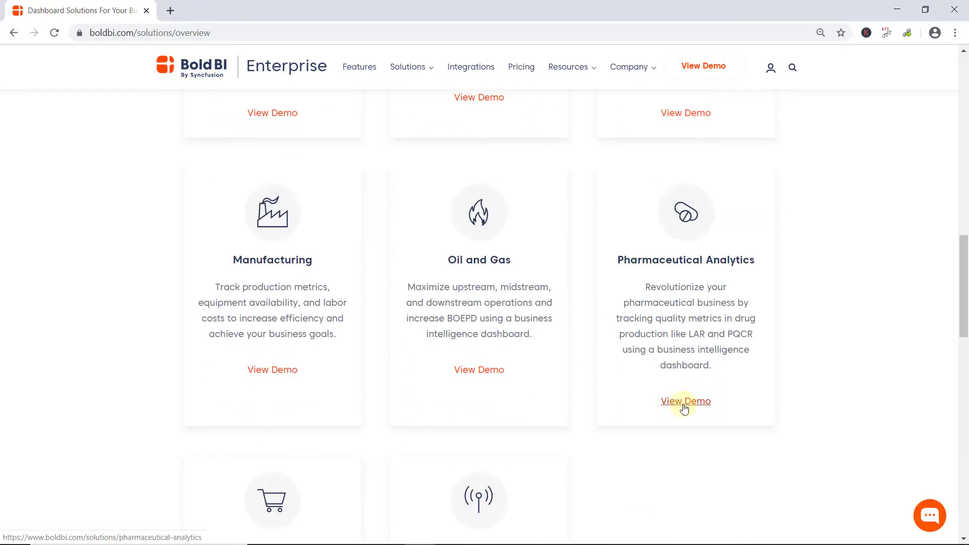
click(685, 402)
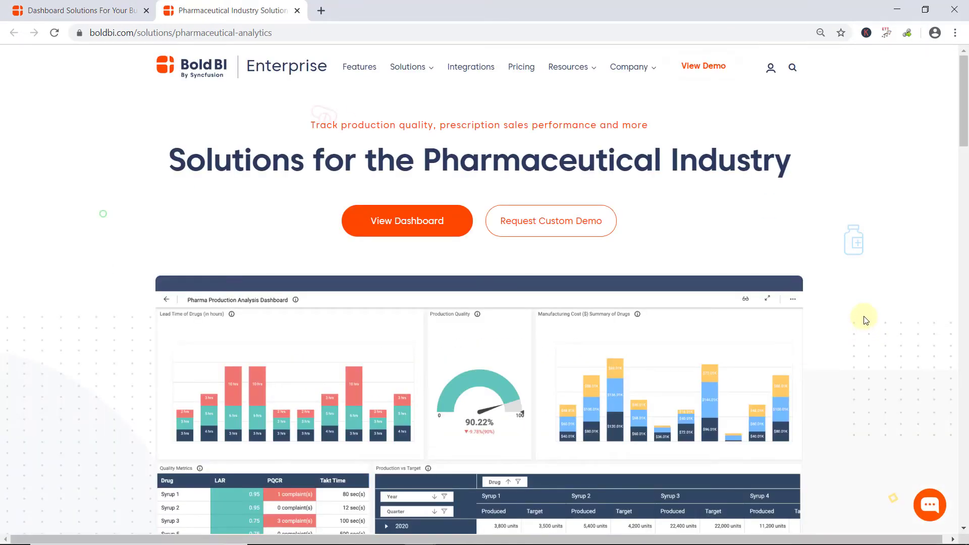
Open the Pharmaceutical Production Analysis page and scroll through its dashboard preview
scroll(865, 320, down, 15)
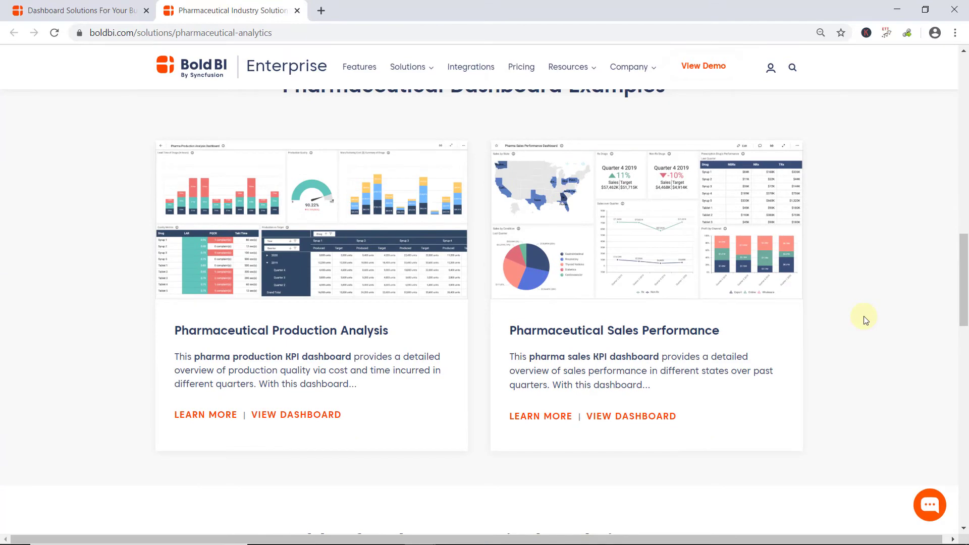
click(206, 415)
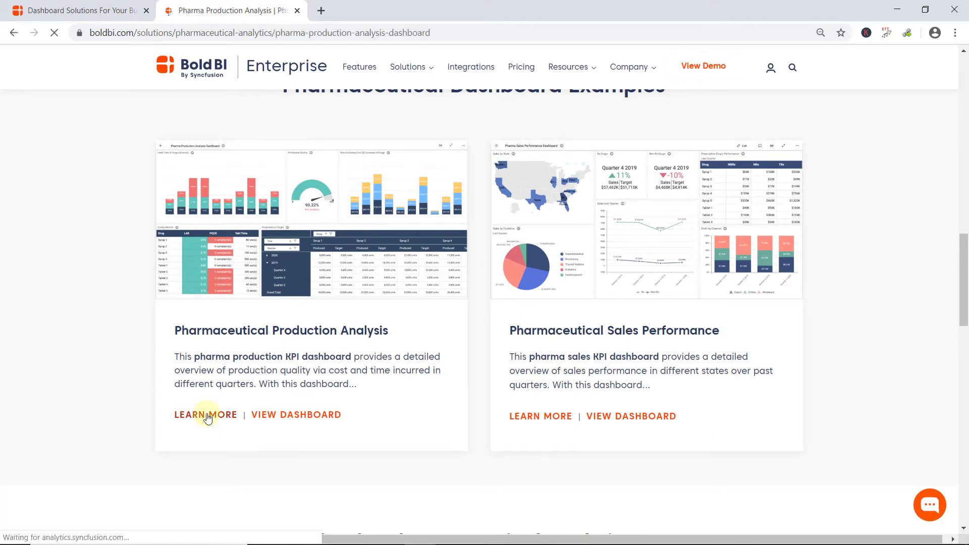
scroll(881, 255, down, 6)
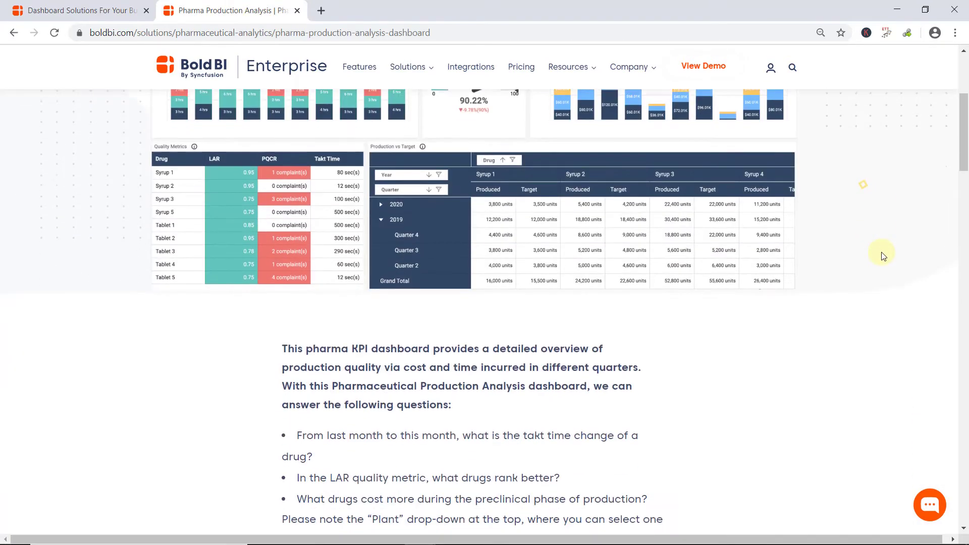
scroll(883, 255, down, 12)
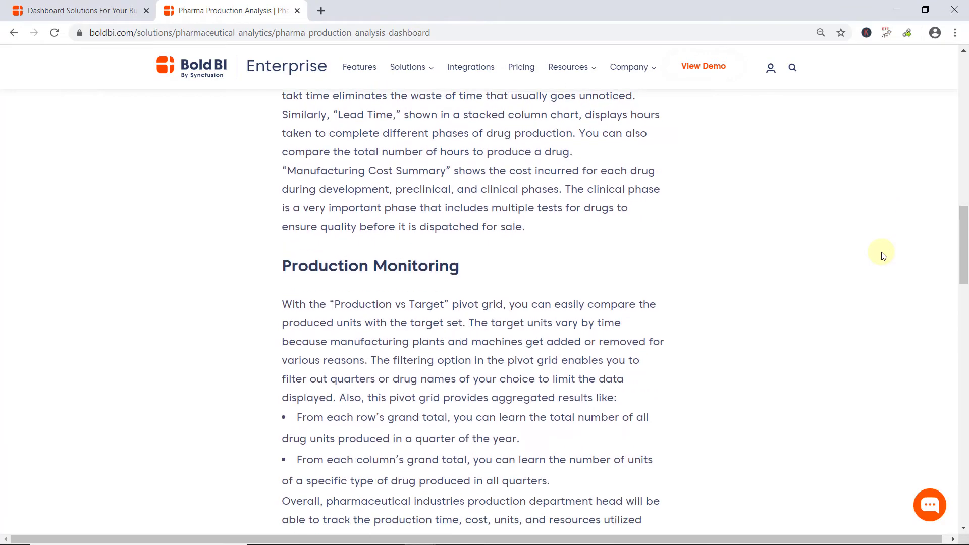
scroll(883, 256, down, 4)
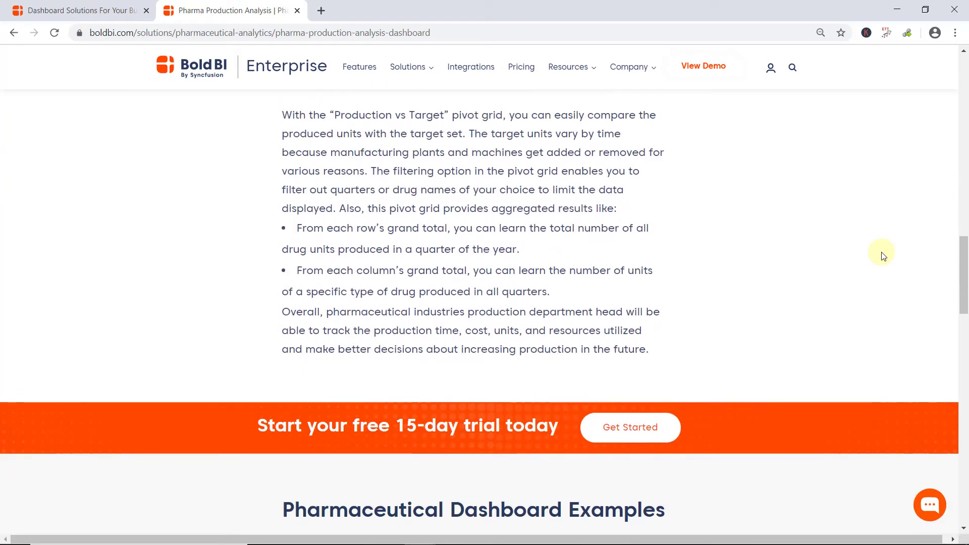
drag(964, 259, 953, 92)
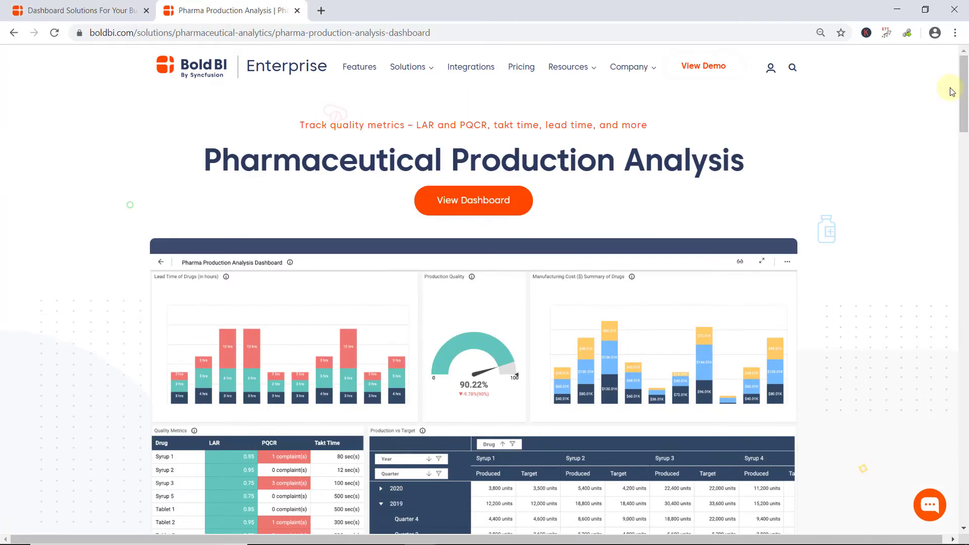
Open the live Pharma Production Analysis Dashboard in a new tab, then return to the solutions overview tab
click(475, 210)
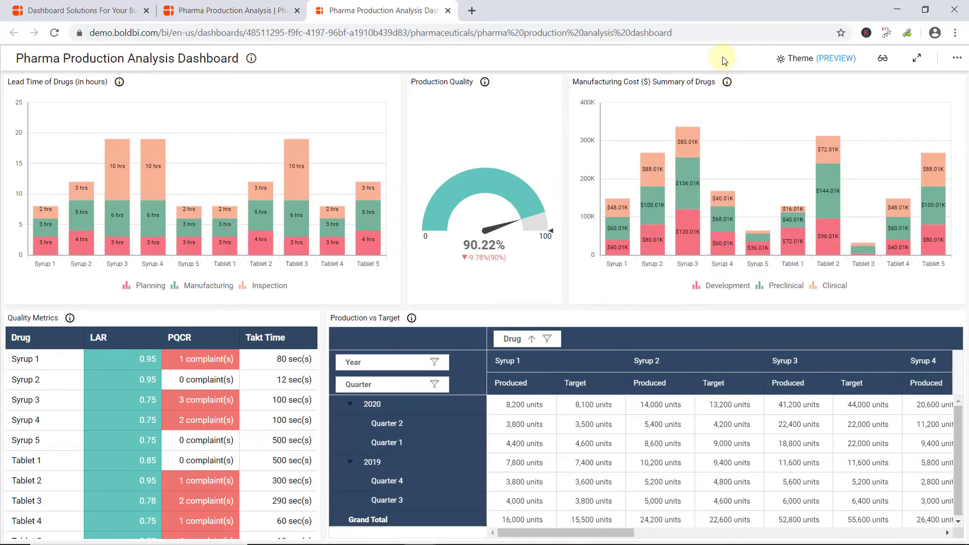
click(111, 9)
mouse_move(409, 74)
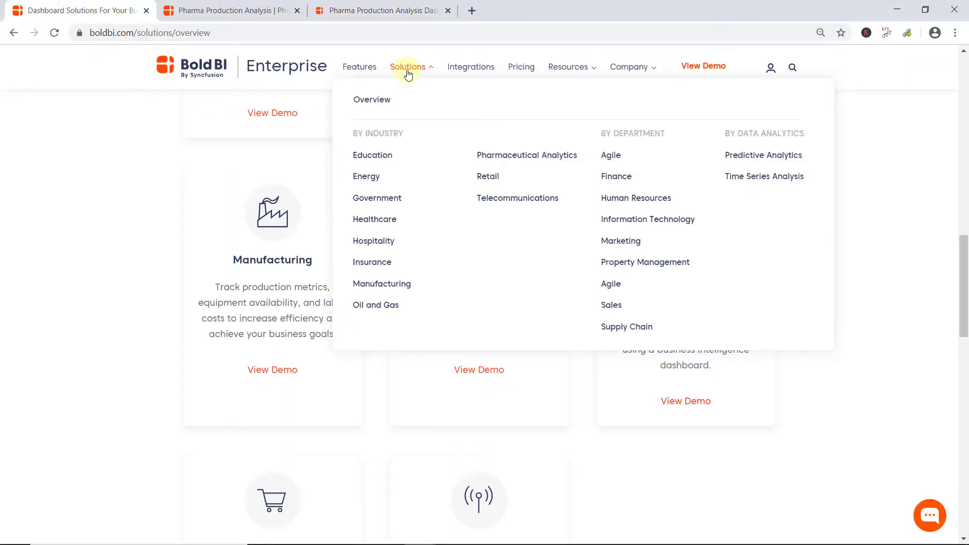
Browse the Enterprise features and integrations pages, then open the Contact Us page and return to its top
click(358, 68)
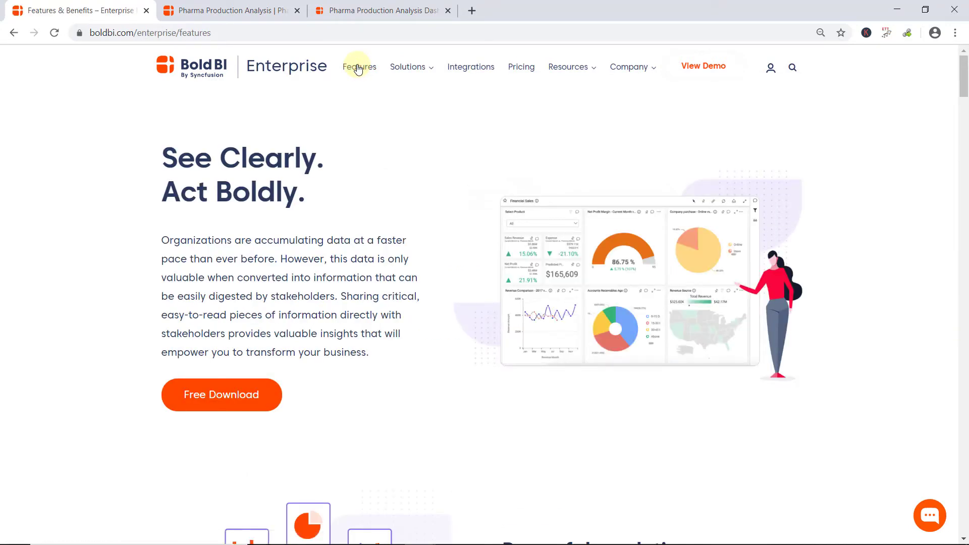
click(473, 68)
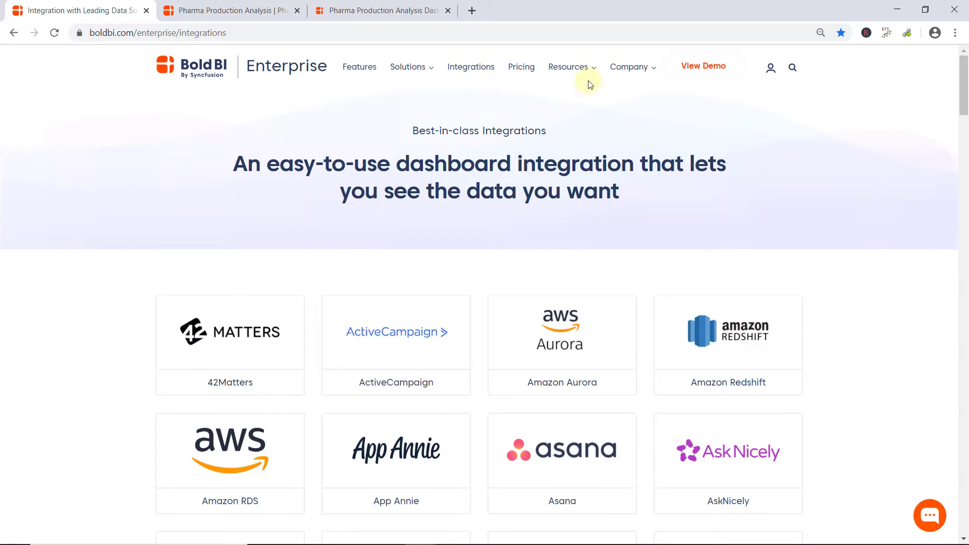
mouse_move(590, 72)
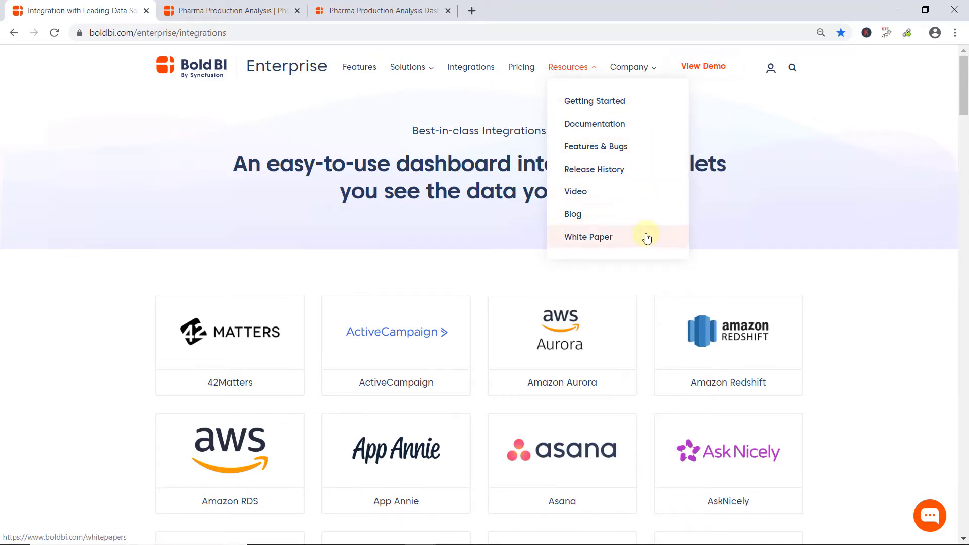
mouse_move(656, 71)
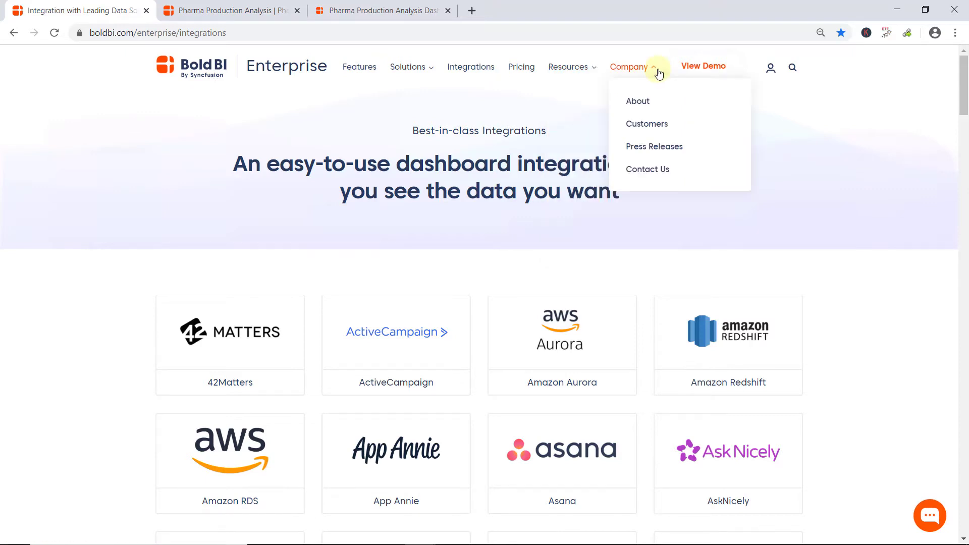
click(659, 173)
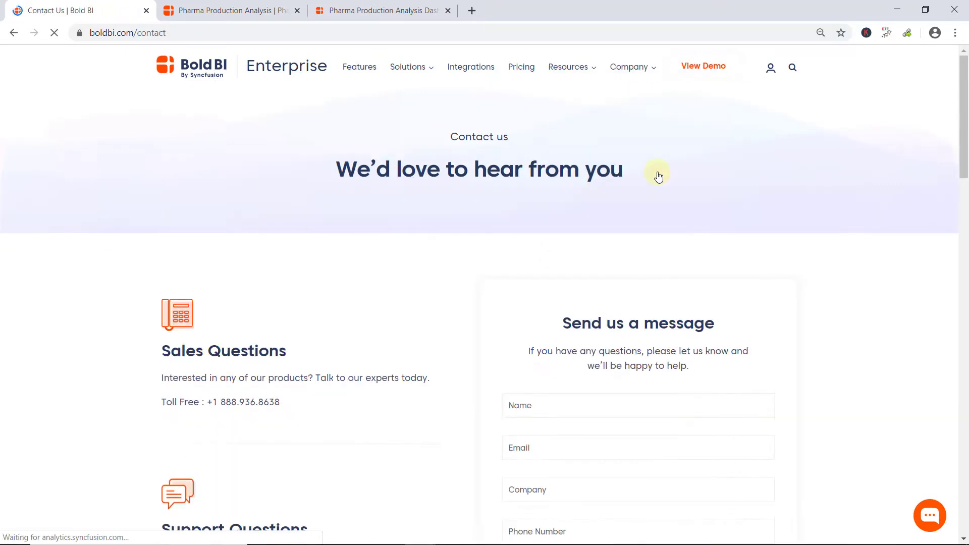
scroll(801, 246, down, 5)
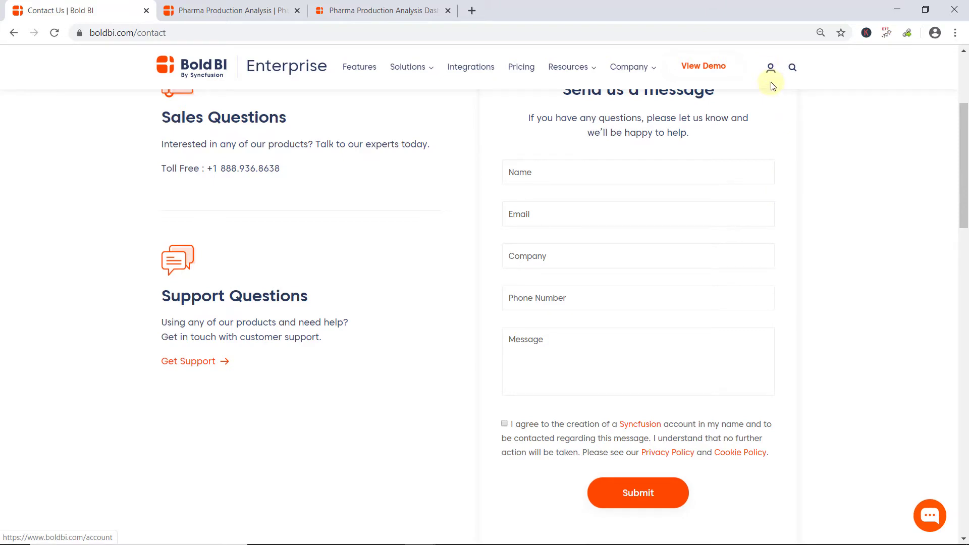
scroll(773, 101, up, 5)
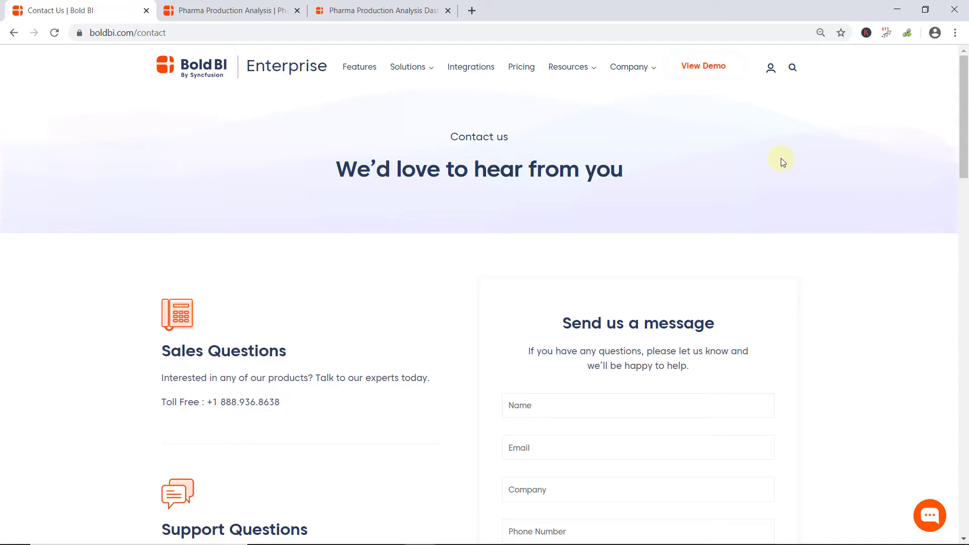
Register for the free 15-day Enterprise trial from the Pricing page, accepting the terms of use
click(518, 72)
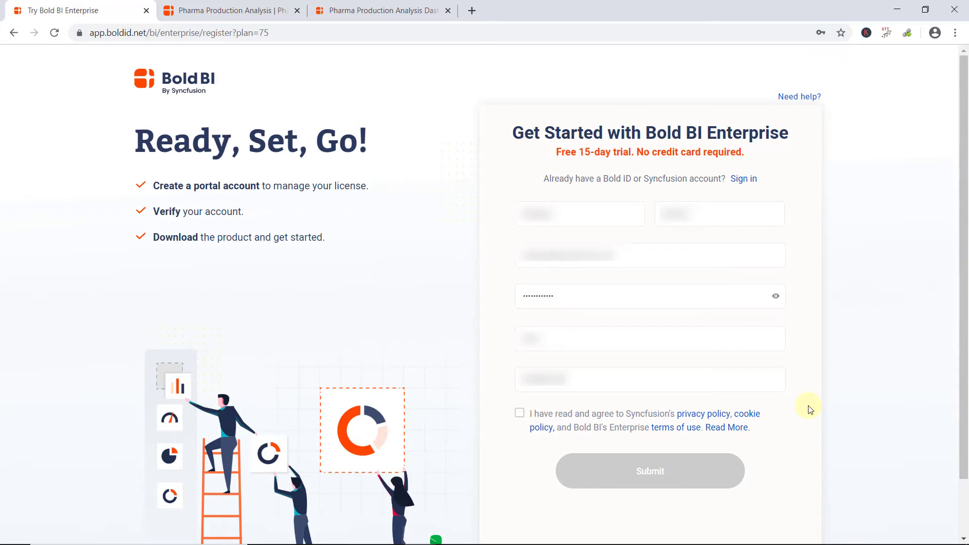
click(520, 413)
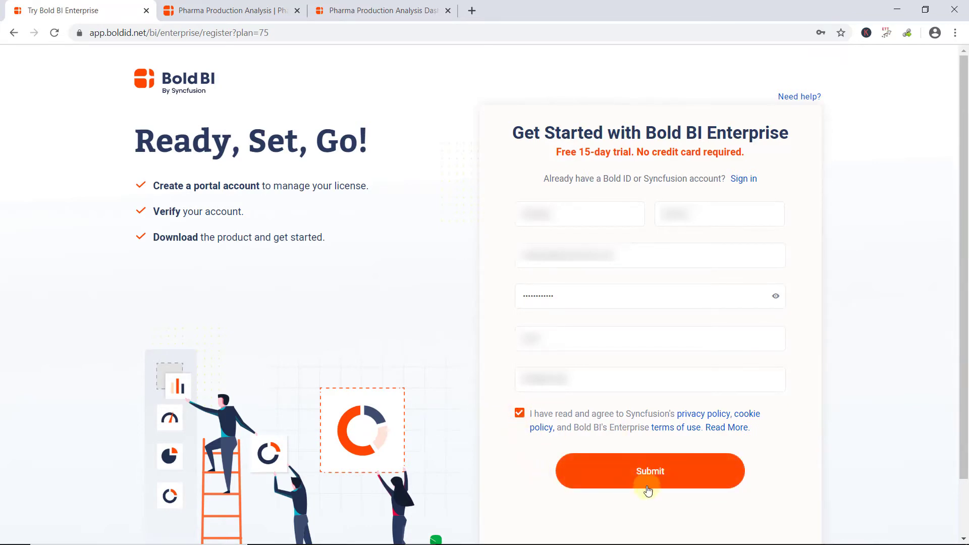
click(658, 472)
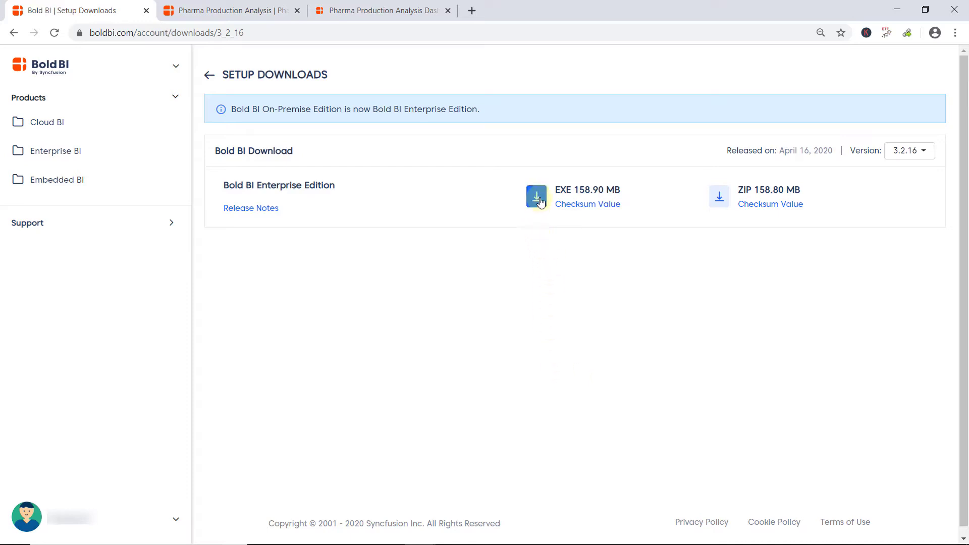
Download the Enterprise Edition 3.2.16 EXE installer (158.90 MB) to the Downloads folder
click(538, 200)
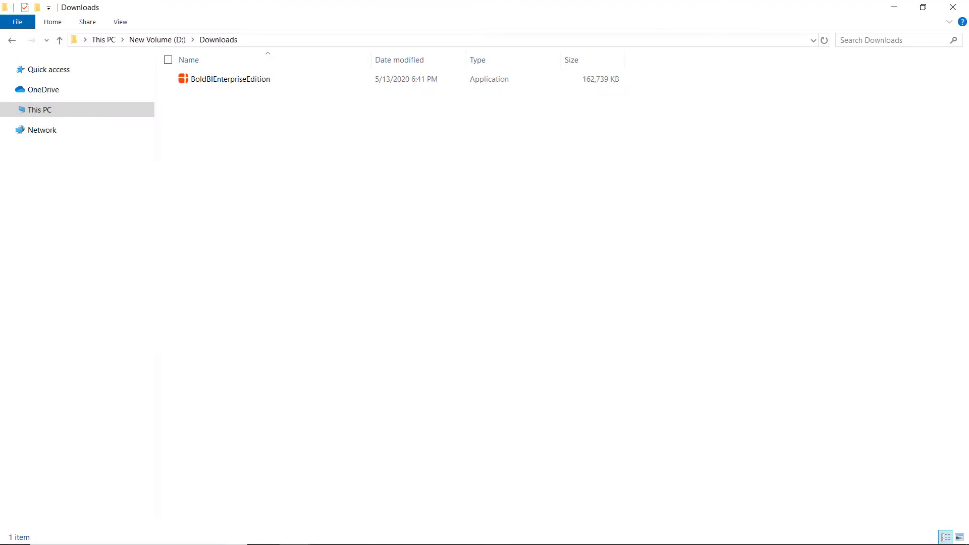
Launch the BoldBIEnterpriseEdition installer, sign in, accept the licence terms and choose the Bold BI - 5 licence
click(234, 79)
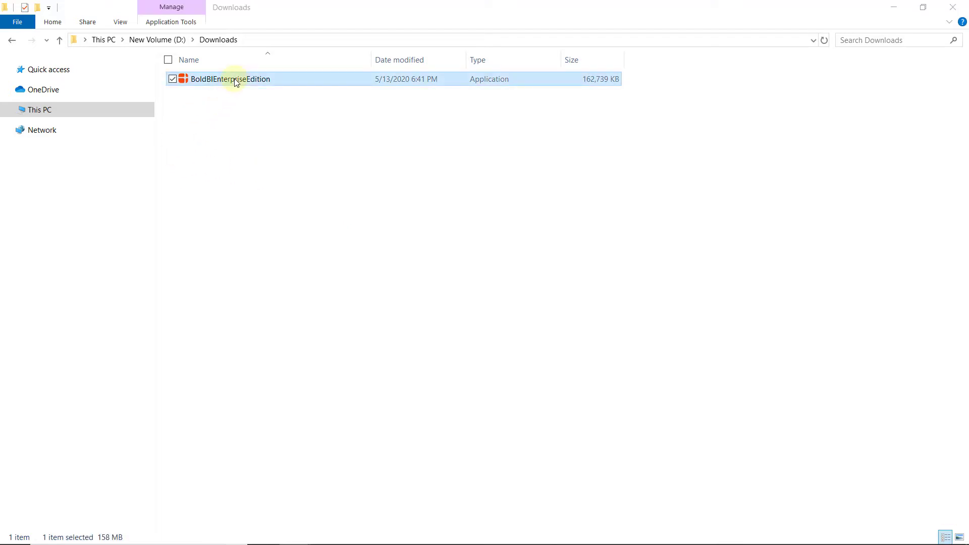
double_click(234, 79)
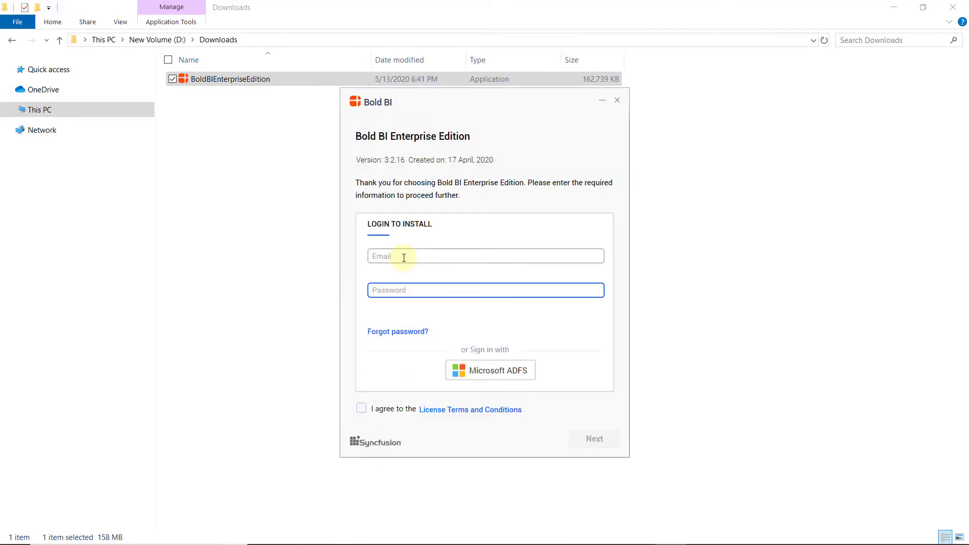
click(404, 258)
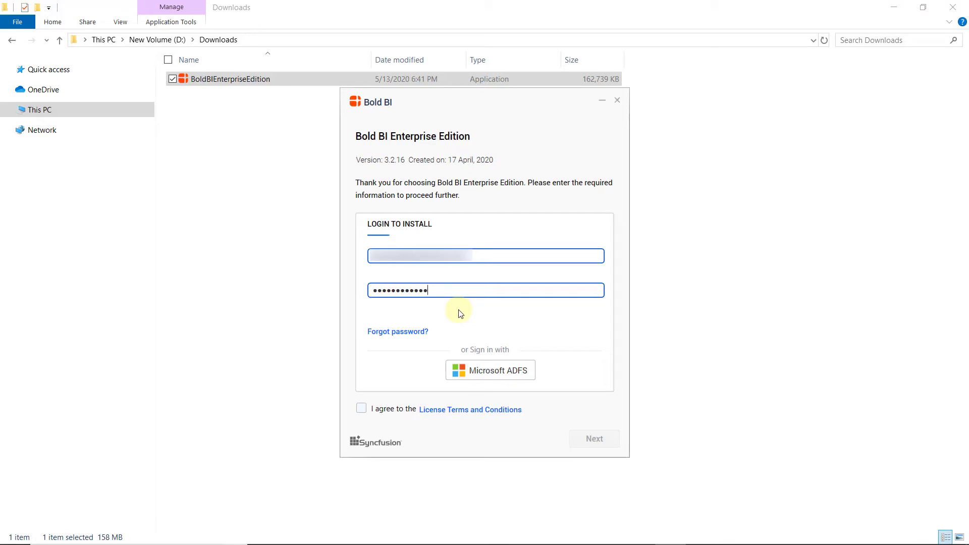
click(362, 413)
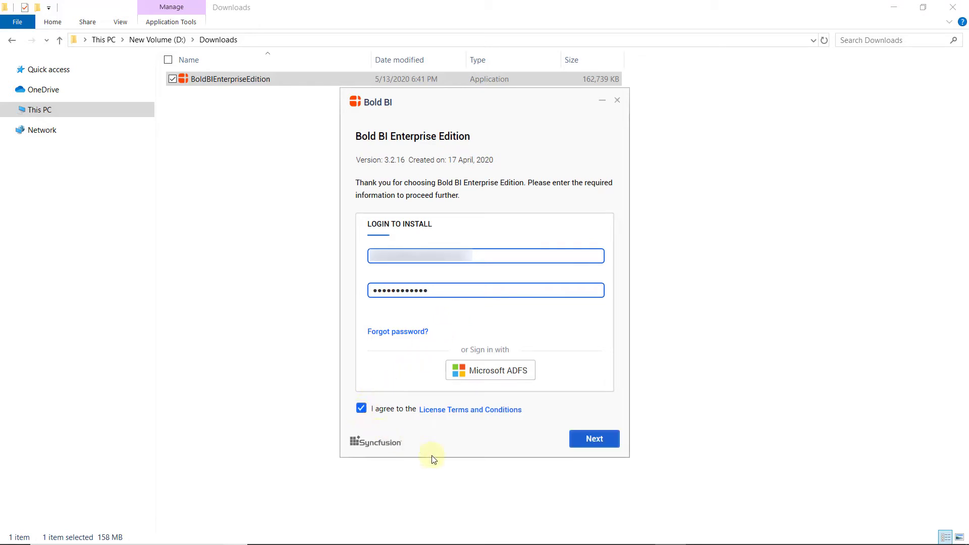
click(601, 444)
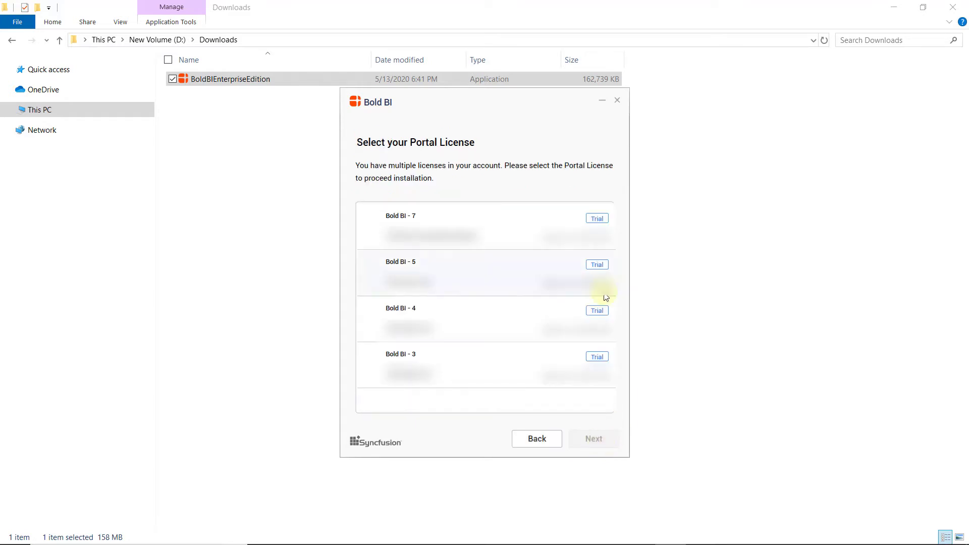
click(507, 271)
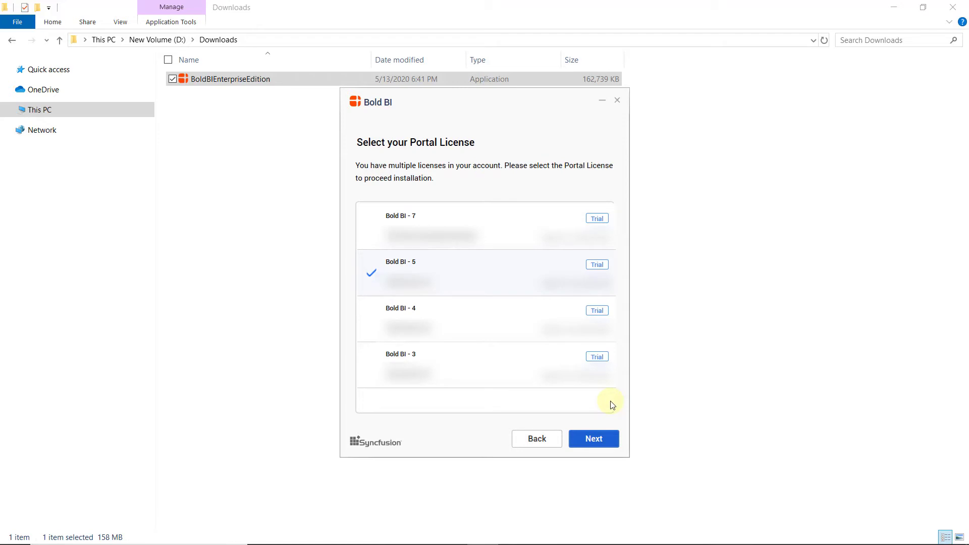
click(601, 440)
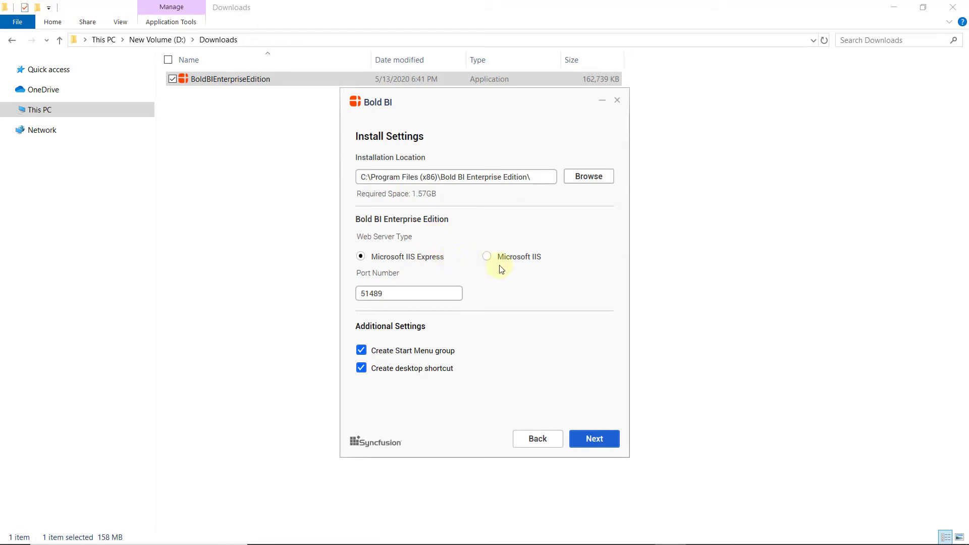
Keep the web server on Microsoft IIS Express, port 58888, and continue to the PhantomJS consent
click(488, 257)
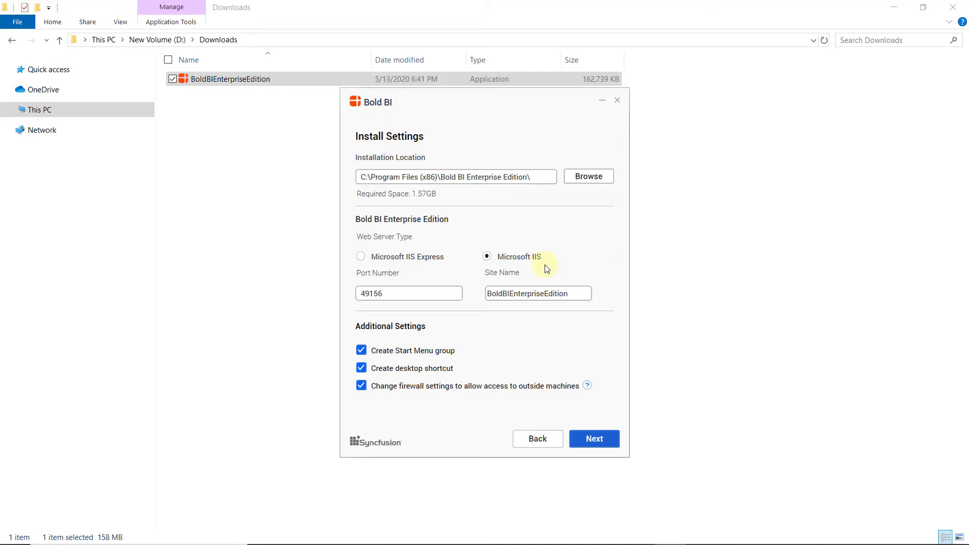
click(361, 258)
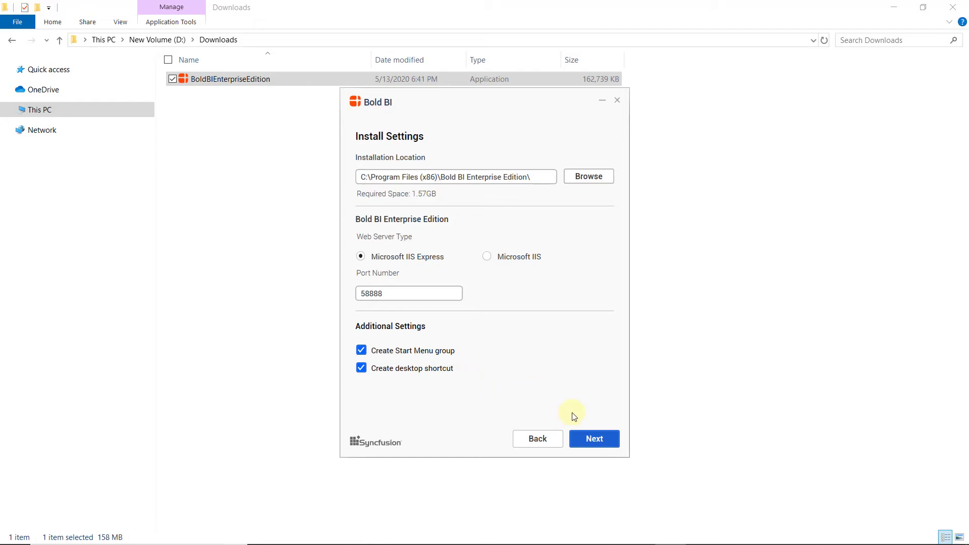
click(588, 440)
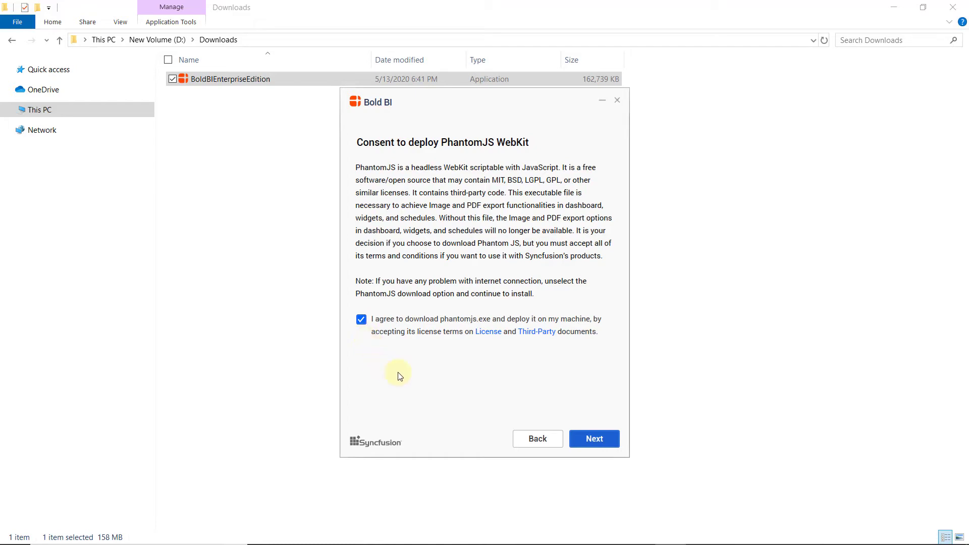
Accept the PhantomJS download and consent to the Npgsql 4.0.0 and MySQLConnector 0.45.1 libraries
click(600, 441)
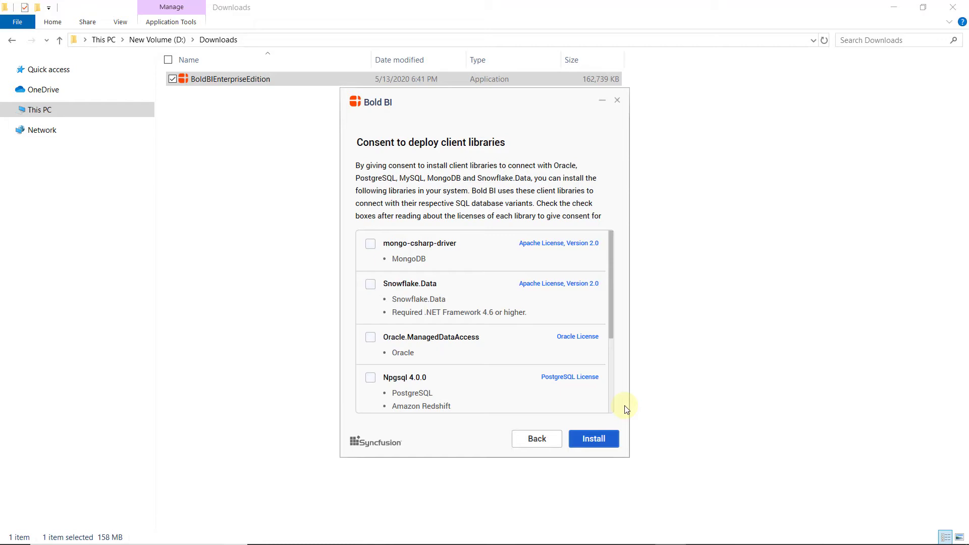
scroll(600, 399, down, 3)
click(370, 252)
click(370, 332)
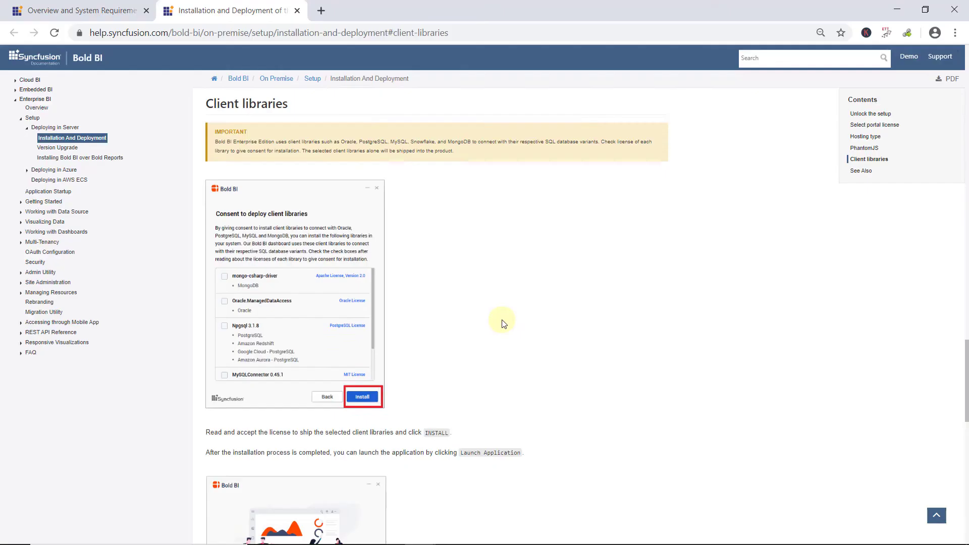
scroll(505, 319, down, 7)
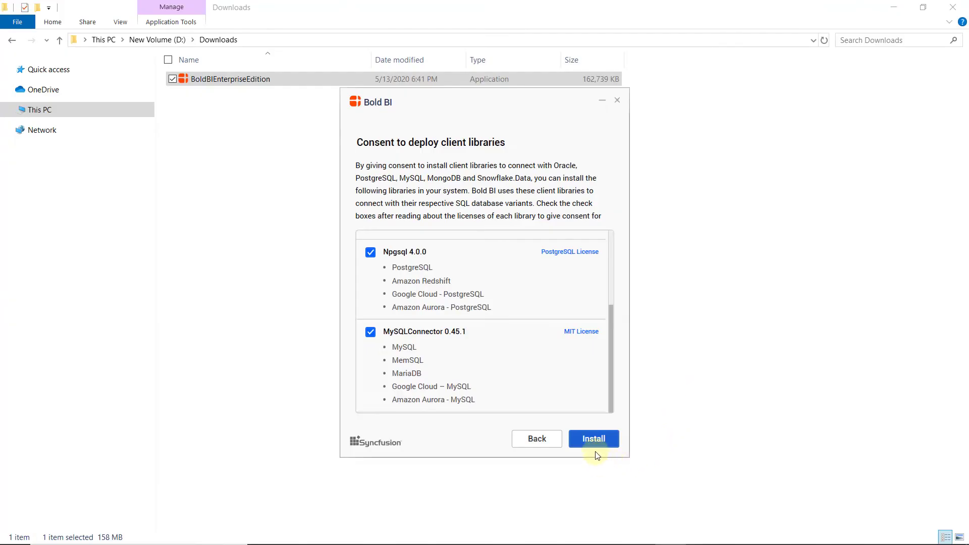
Install Bold BI Enterprise 3.2.16 and launch it in Chrome at localhost:58888
click(597, 441)
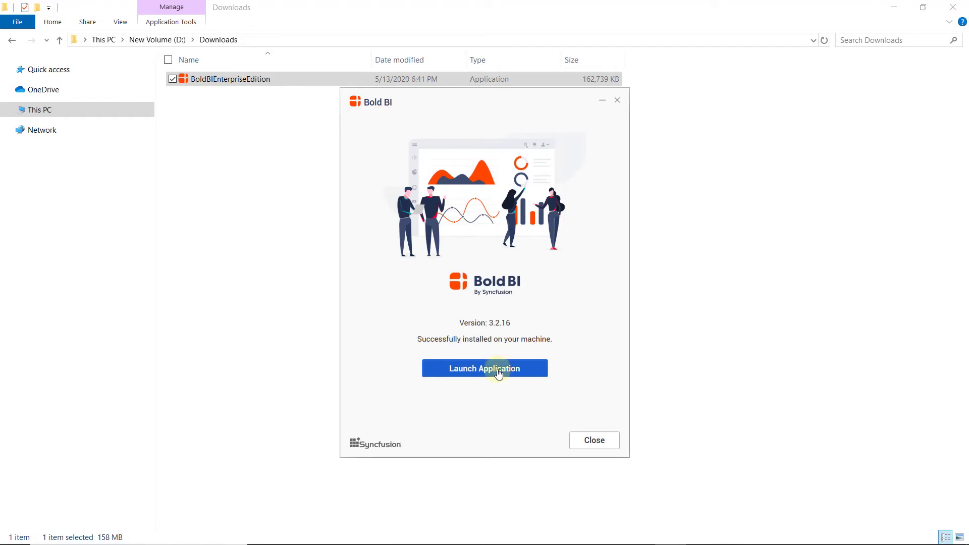
click(499, 373)
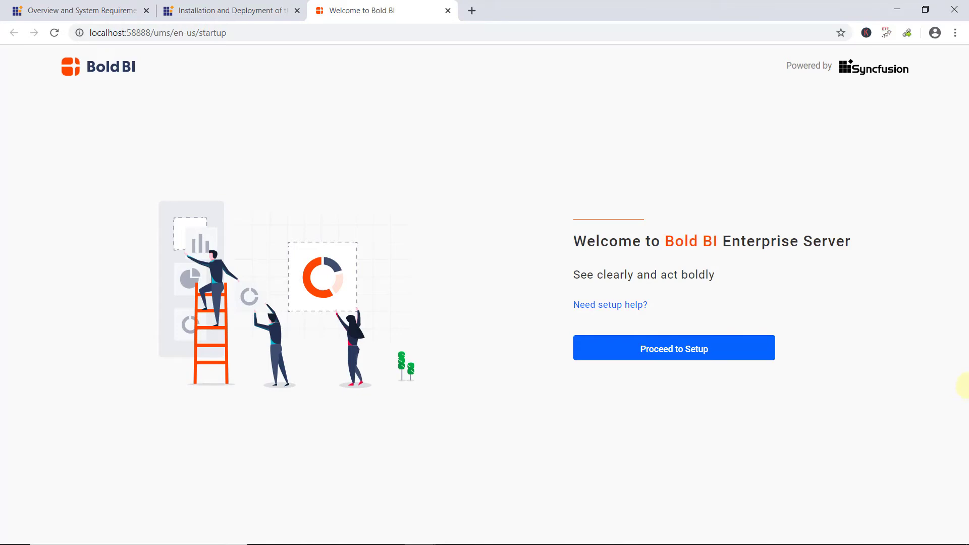
Start the server setup and keep SQL Server as the server type
click(677, 358)
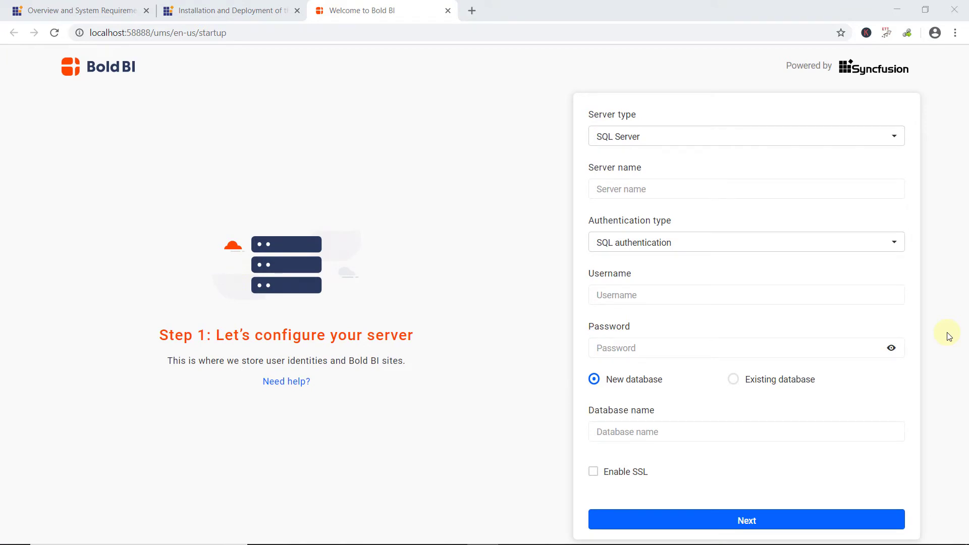
click(897, 137)
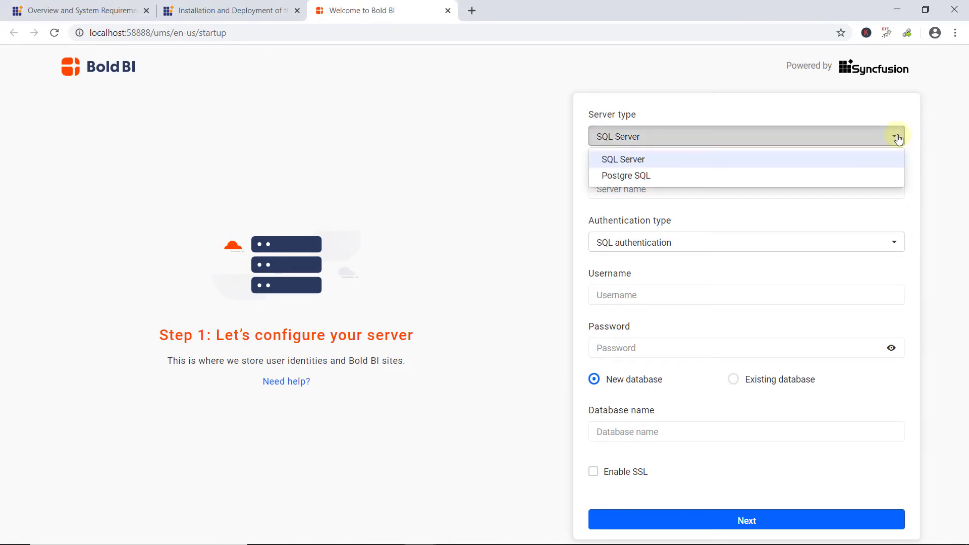
click(808, 159)
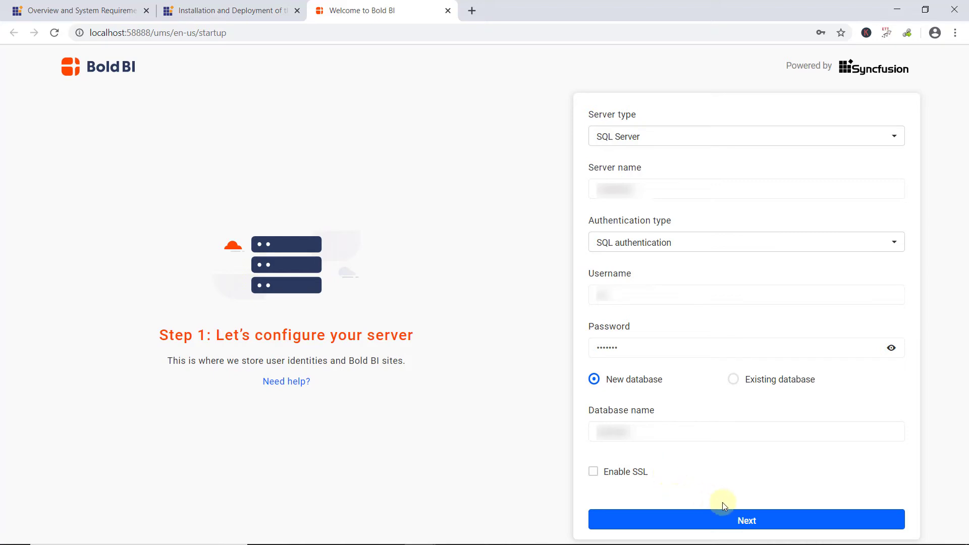
Save the SQL Server settings, then save the administrator account to reach Step 3
click(749, 519)
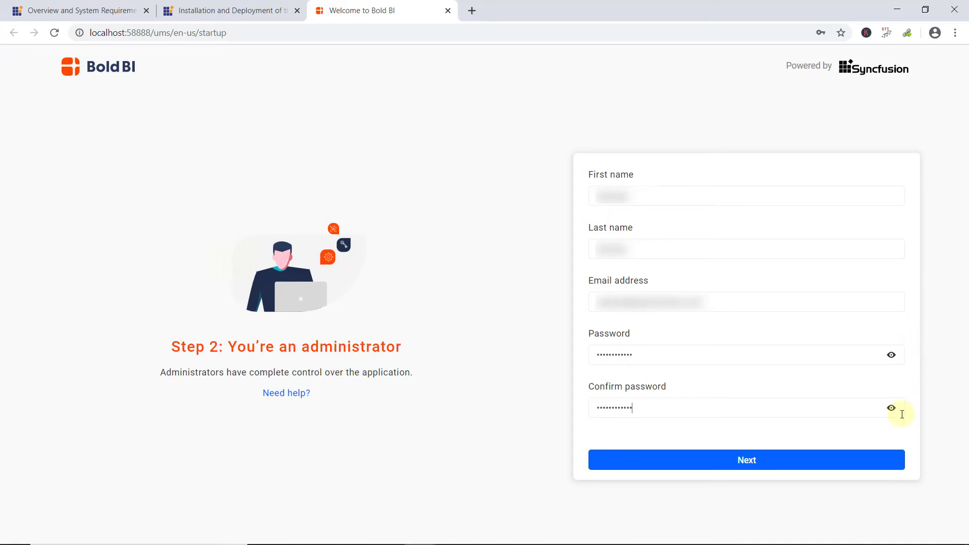
click(847, 467)
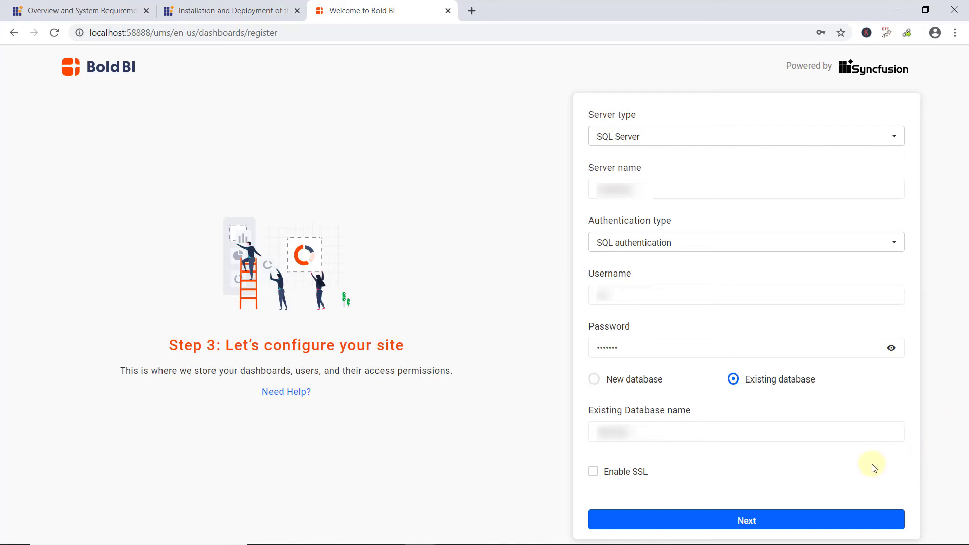
Advance to Step 4 Data Store Configuration, deferring the data store until later
click(770, 519)
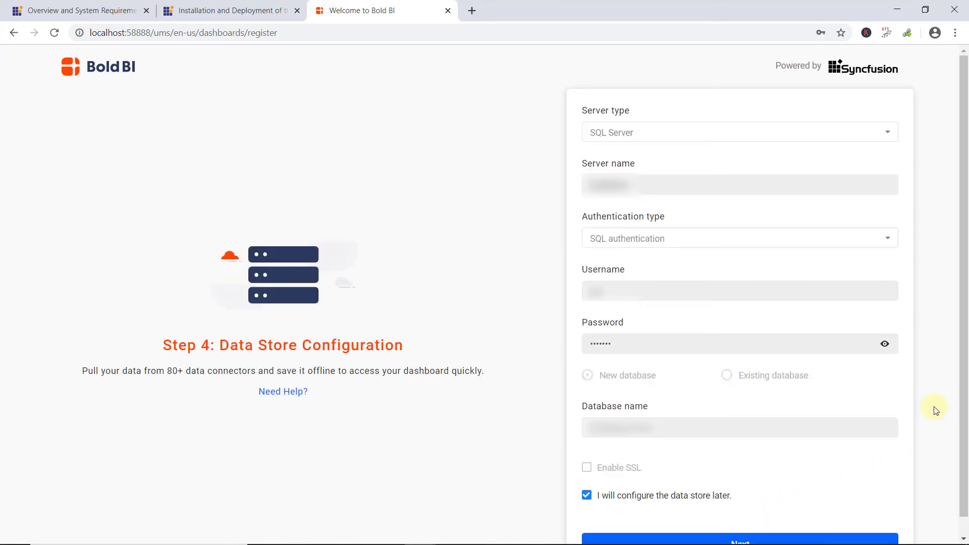
scroll(934, 406, down, 1)
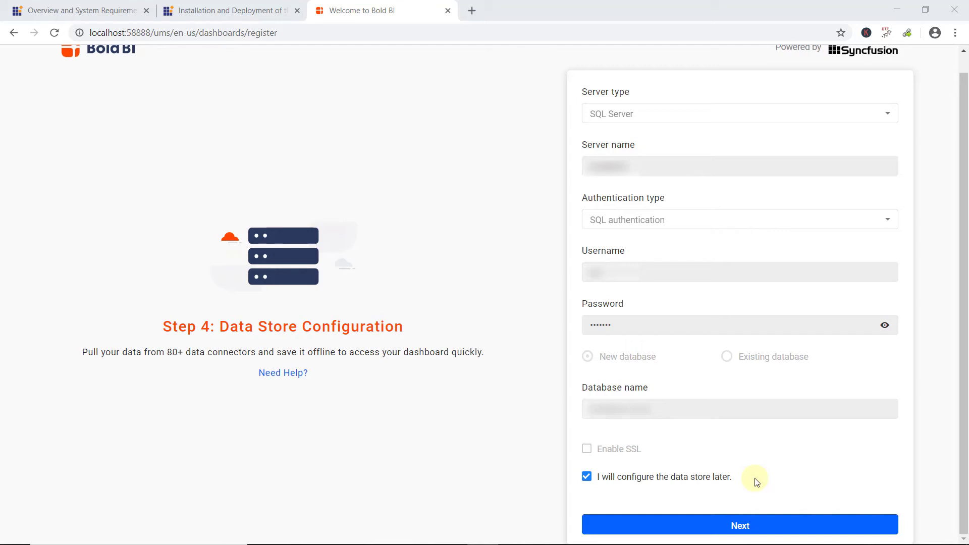
Register the site and go to site1's Dashboards page
click(761, 525)
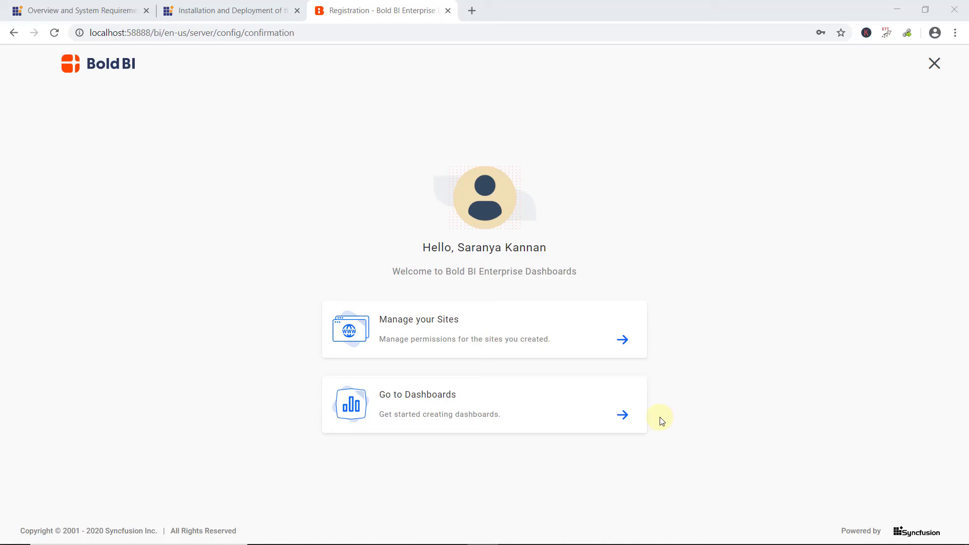
click(538, 411)
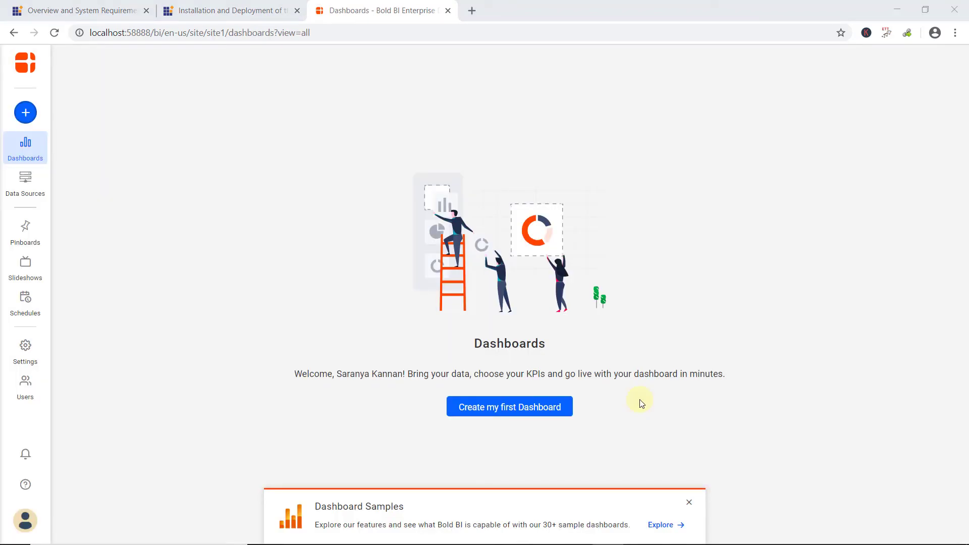
Add the Northwind Traders Sales Analysis sample from the Dashboard Samples gallery
click(640, 399)
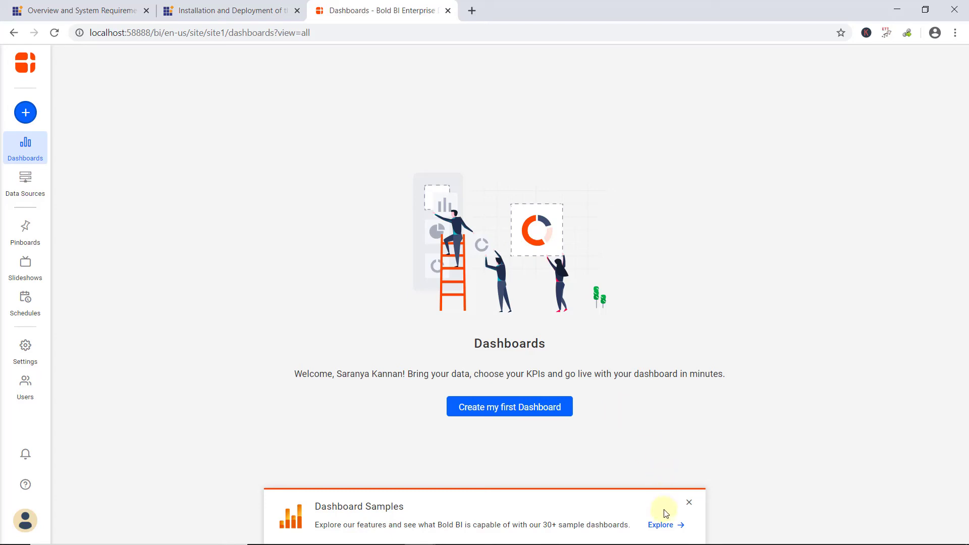
click(661, 525)
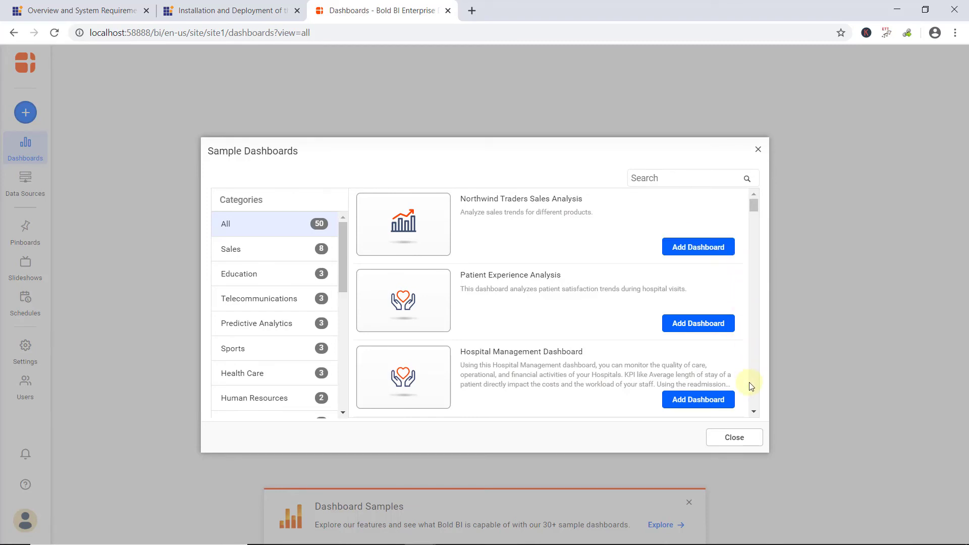
click(736, 439)
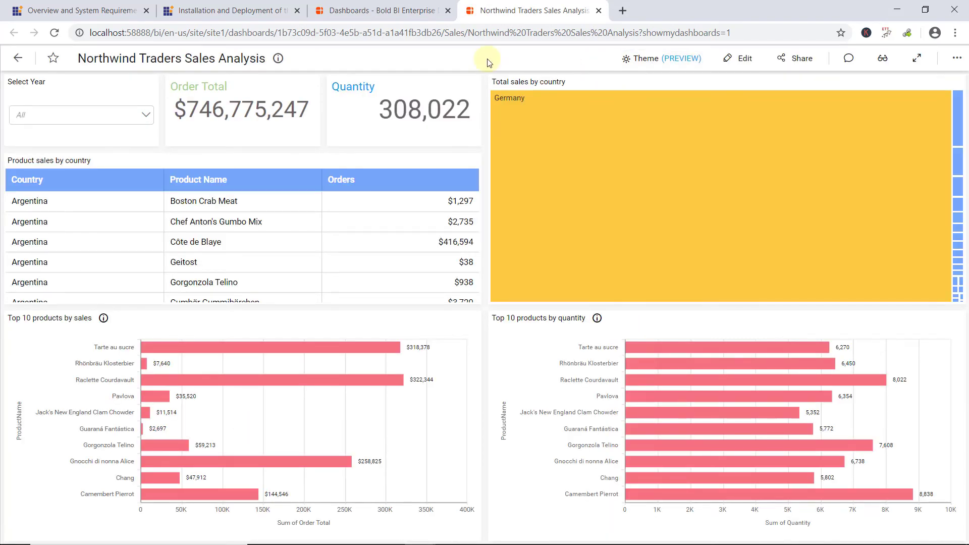
Return to the Dashboards list and close the Sample Dashboards gallery without adding more
click(414, 11)
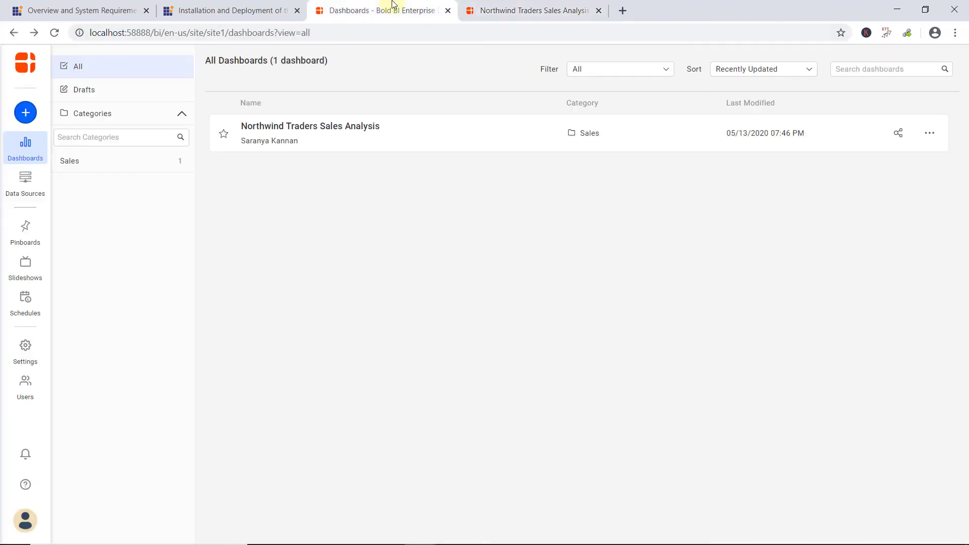
click(21, 116)
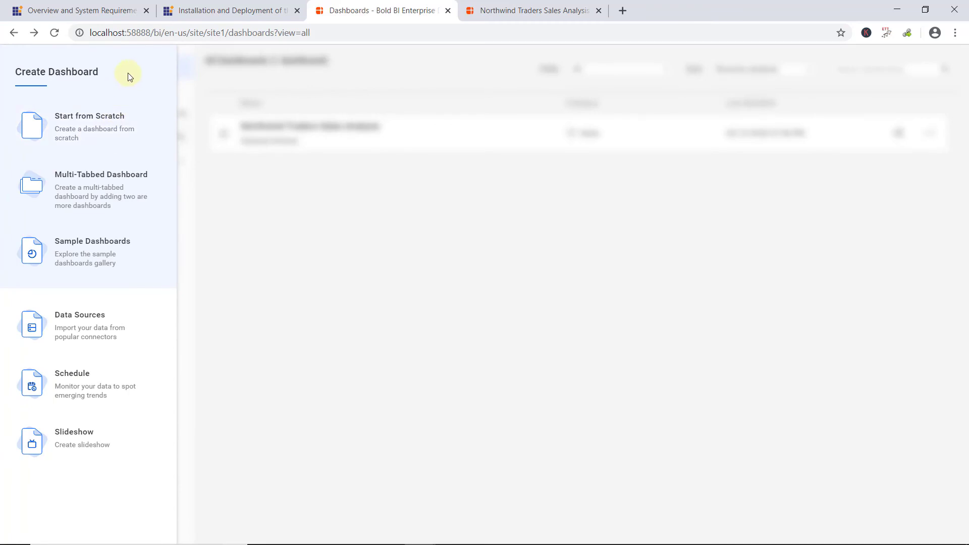
click(115, 270)
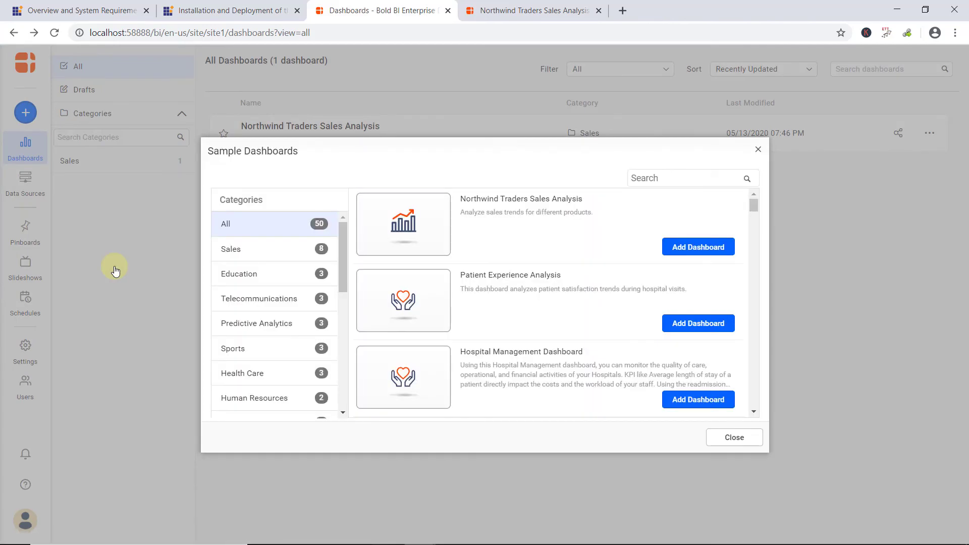
click(736, 438)
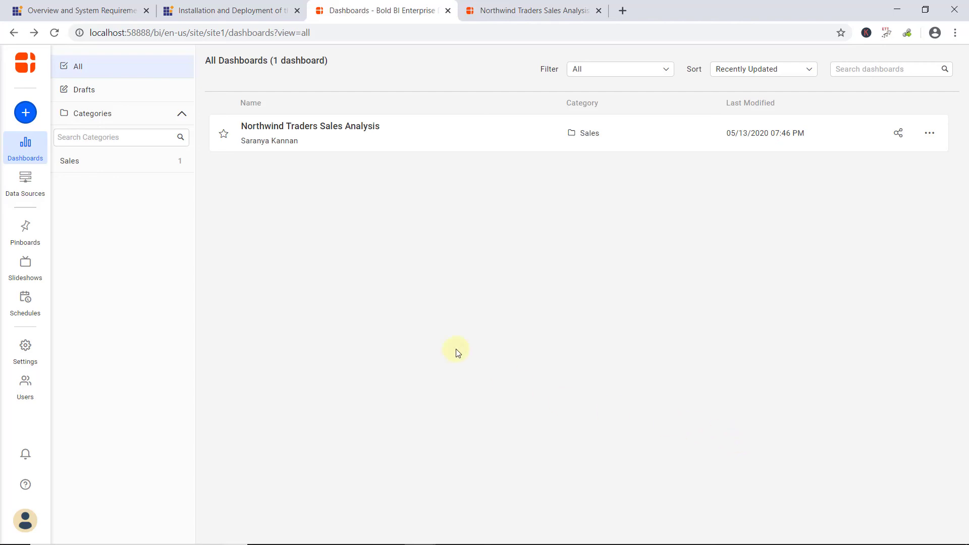
Create a blank dashboard named 'Supply Chain Performance Dashboard' and open it in the designer
click(37, 119)
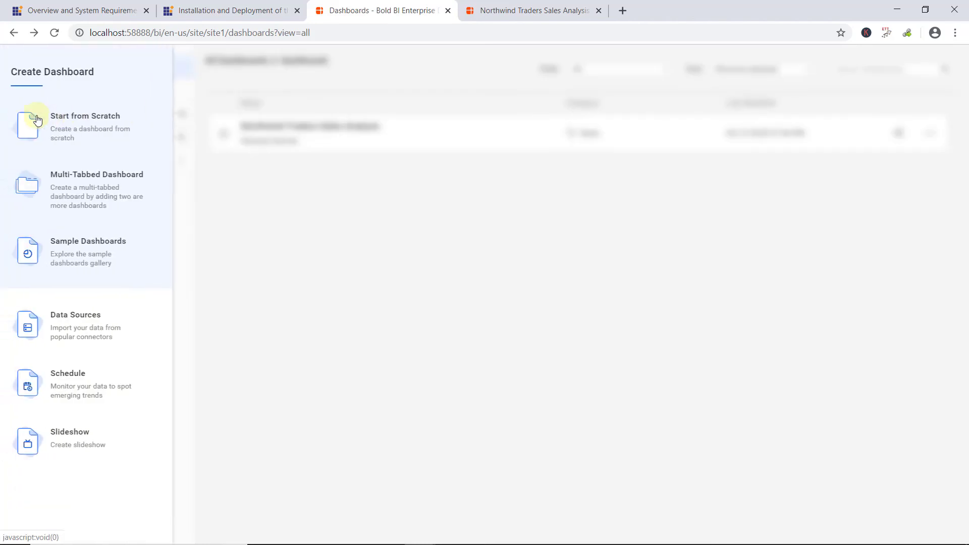
click(130, 142)
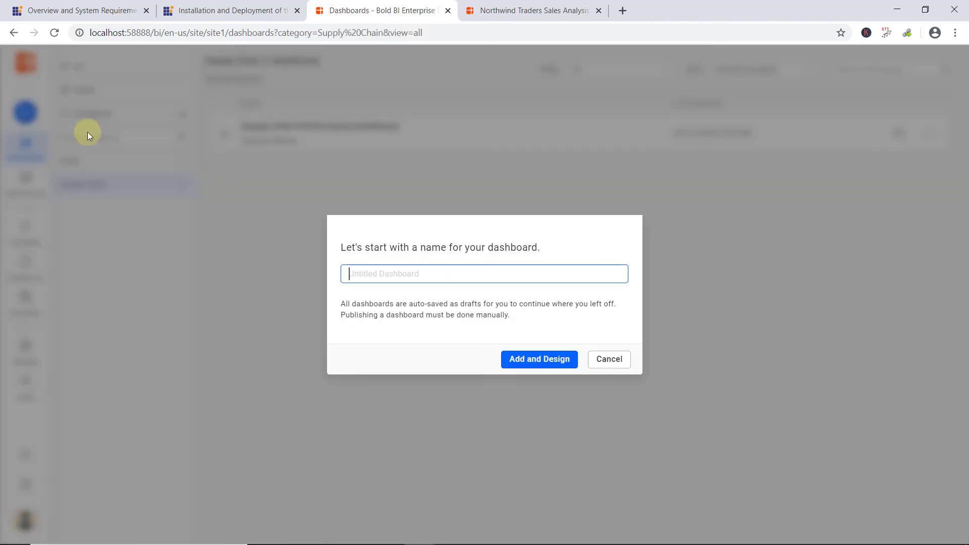
text(Supply Chain Performance Dashboard)
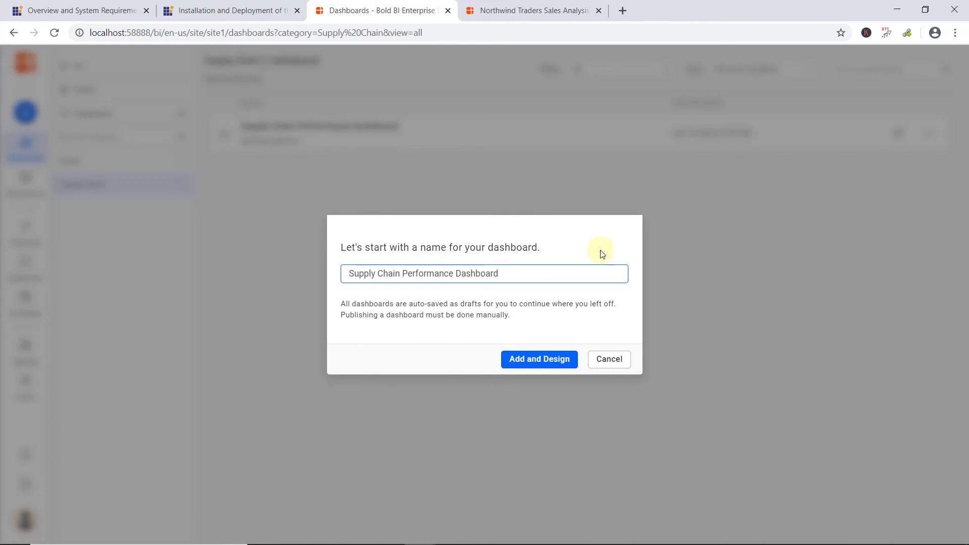
click(536, 362)
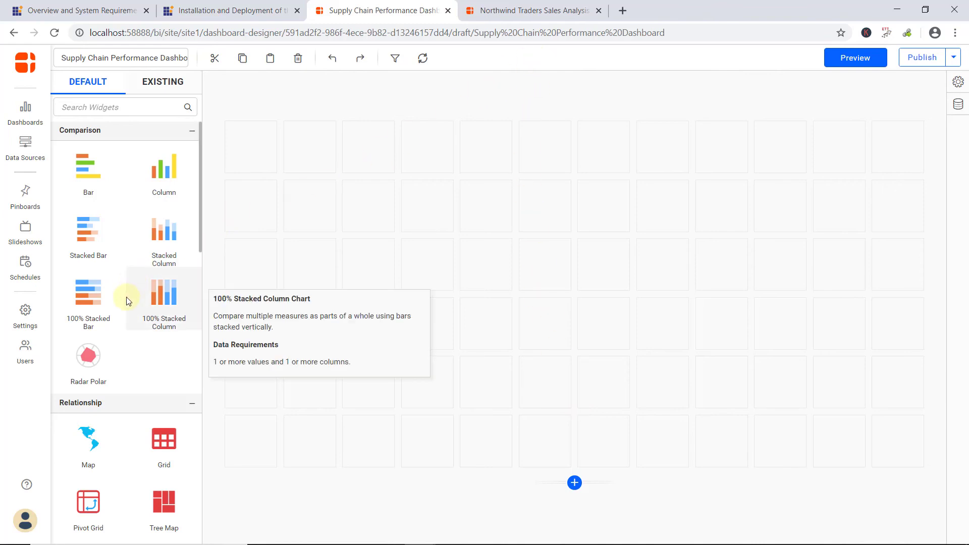
Show the Data Sources panel with the Supply Chain Performance - SQL source
scroll(128, 302, down, 1)
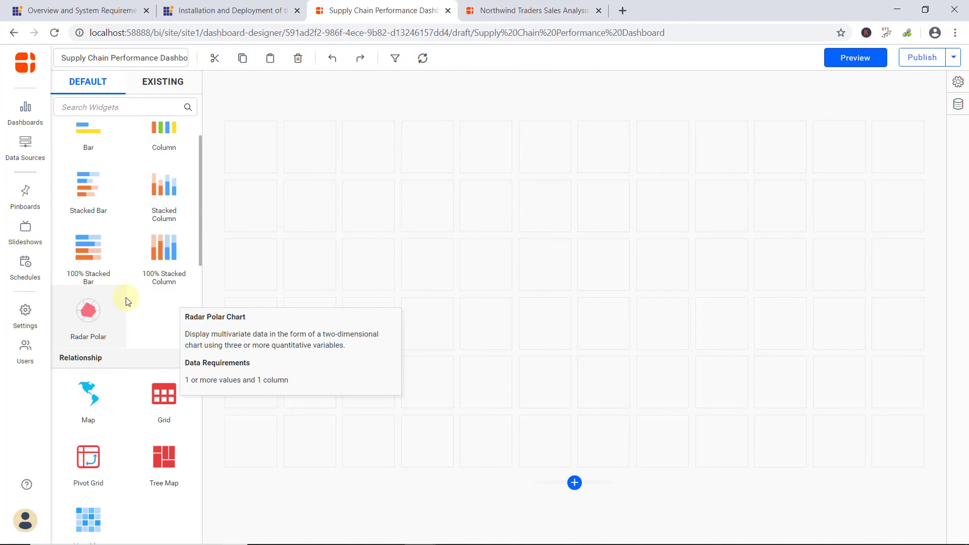
scroll(128, 302, up, 1)
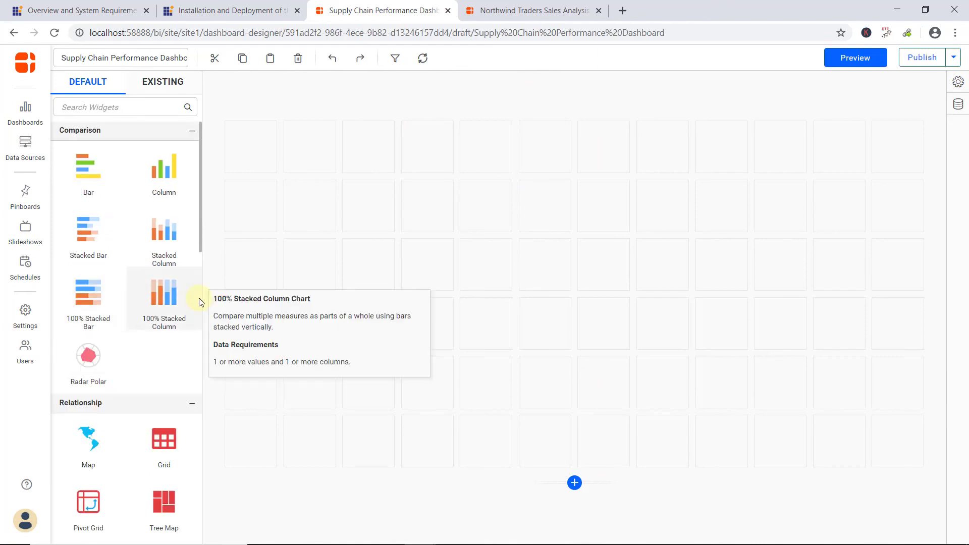
click(962, 111)
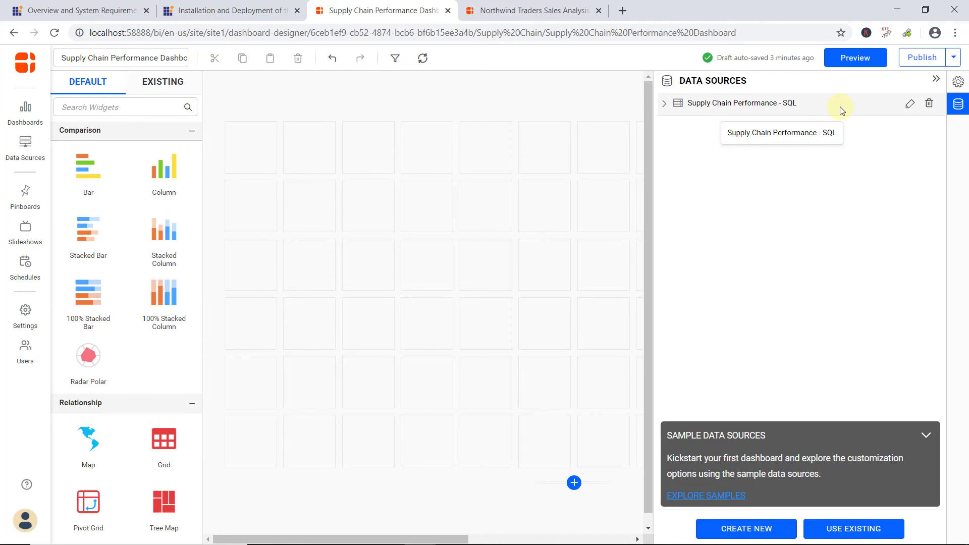
Place a Radial Gauge on the canvas with Perfect Order Rate as its Actual Value
click(937, 81)
scroll(165, 313, down, 7)
drag(93, 376, 238, 221)
click(395, 179)
click(777, 81)
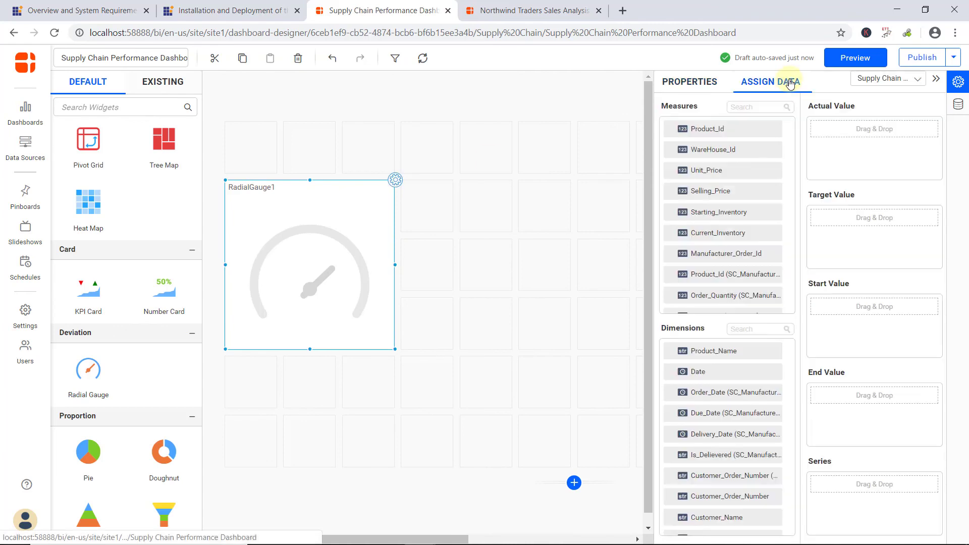
scroll(794, 160, down, 5)
drag(757, 260, 826, 133)
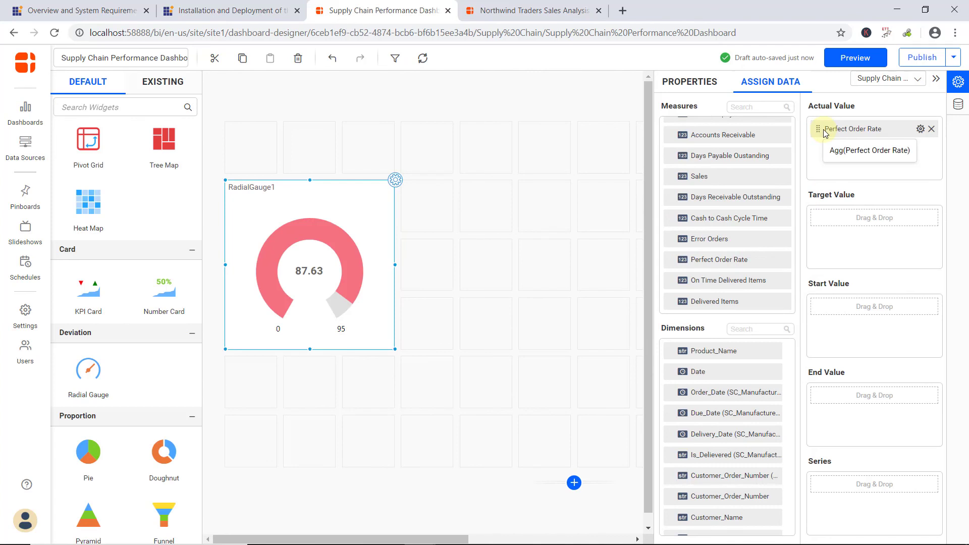
Name the gauge 'POR - Perfect Order Rate', add subtitle and description, and enable animation
click(698, 83)
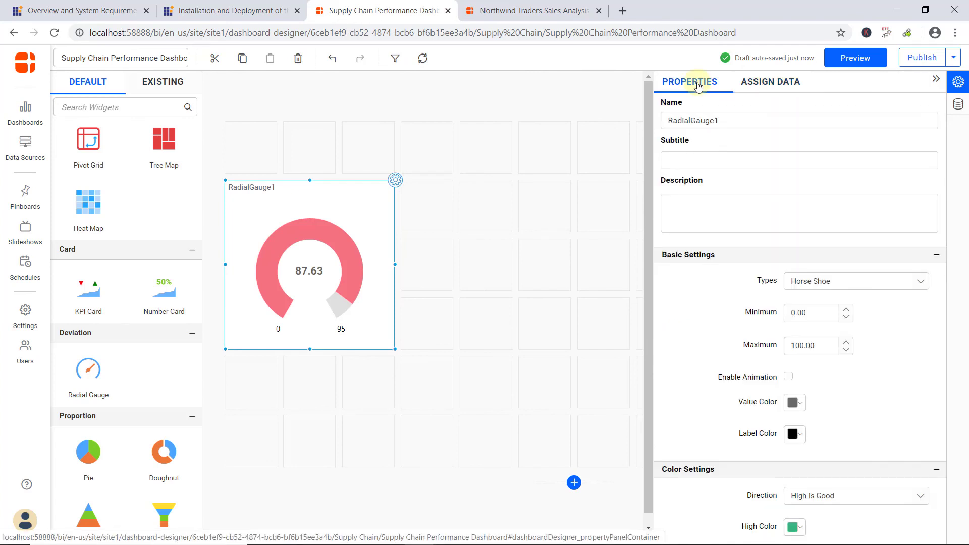
double_click(672, 121)
text(POR - Perfect Order Rate)
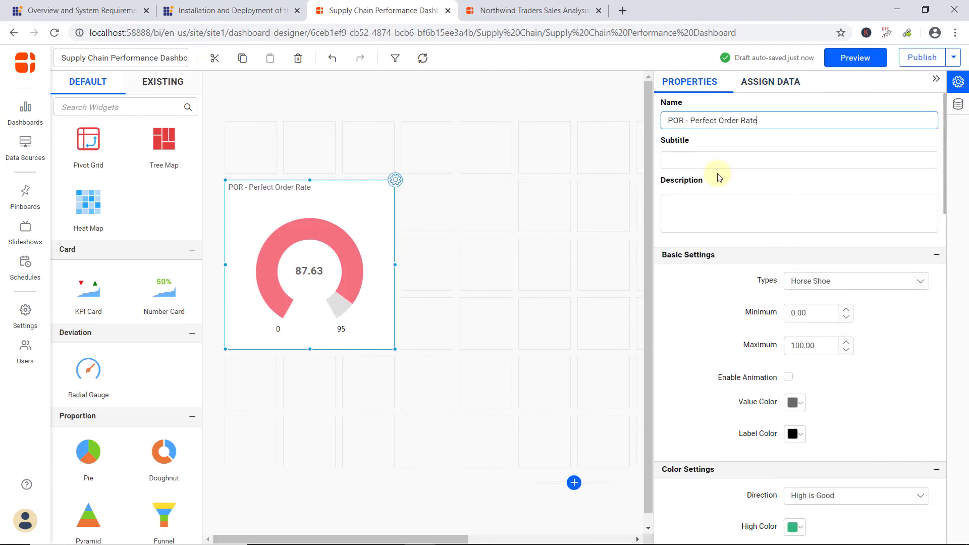
click(719, 162)
text(Orders without any late shipments & damaged items.)
click(692, 214)
key(ctrl+v)
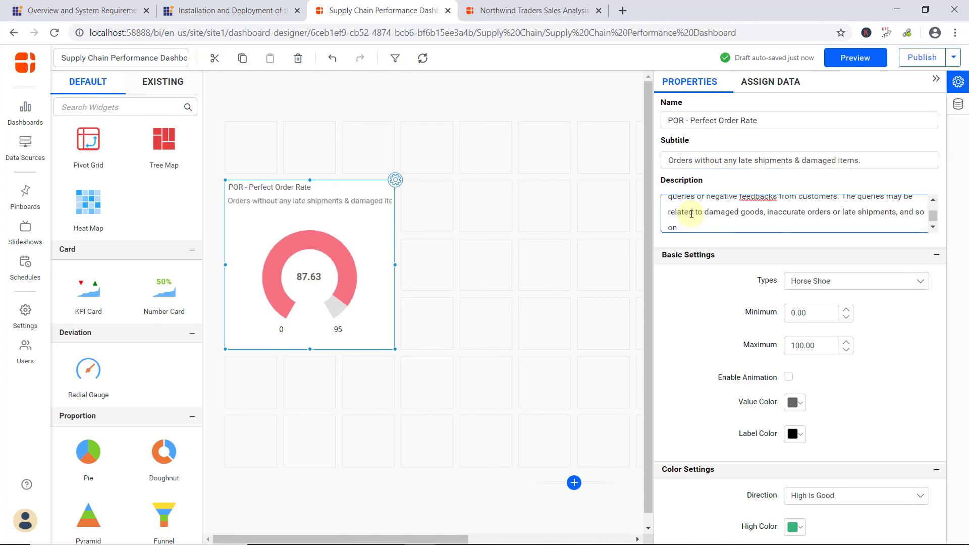
scroll(882, 374, down, 2)
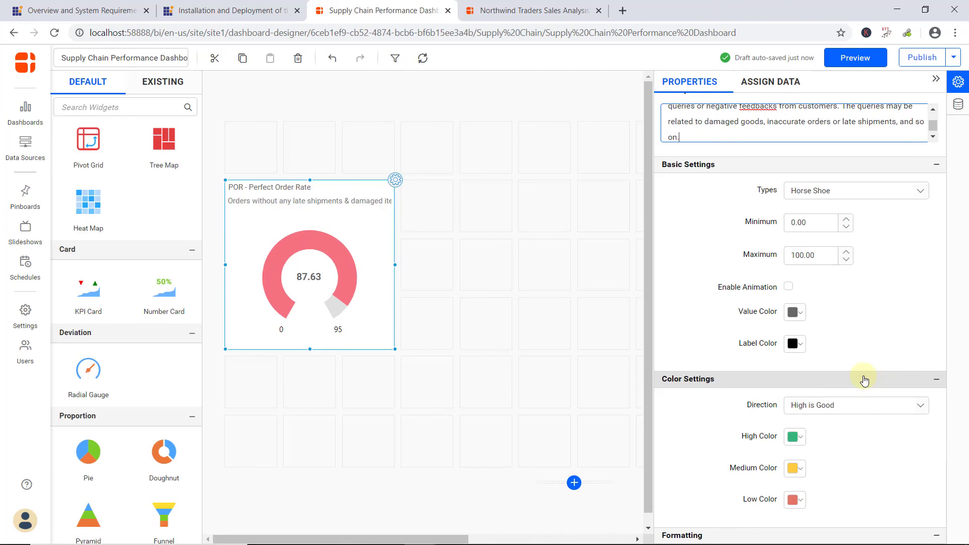
click(789, 287)
Colour ranges dark blue, light orange and pink, and use a Range with Needle pointer
scroll(848, 363, down, 3)
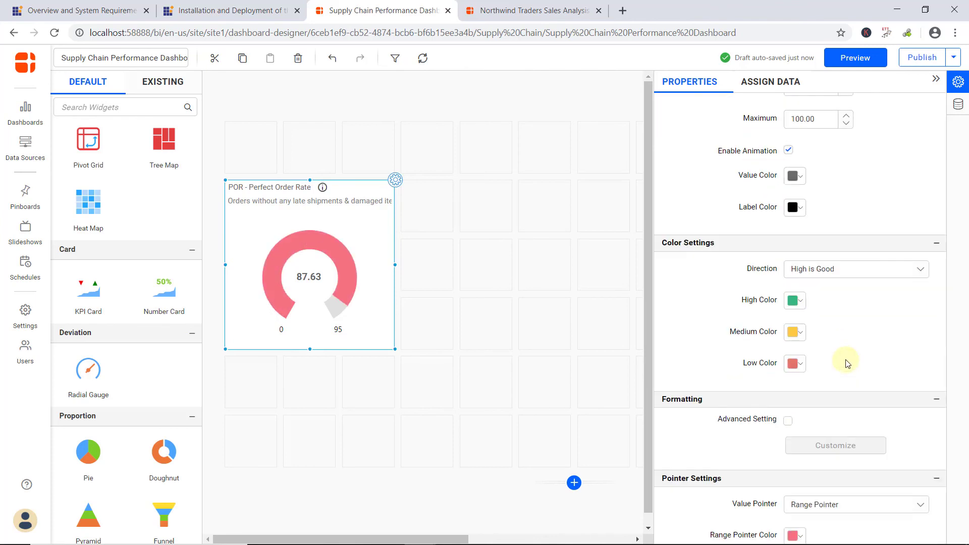
click(795, 301)
click(856, 375)
click(866, 465)
click(795, 332)
click(828, 374)
click(866, 498)
click(795, 363)
click(830, 427)
click(866, 528)
scroll(863, 407, down, 4)
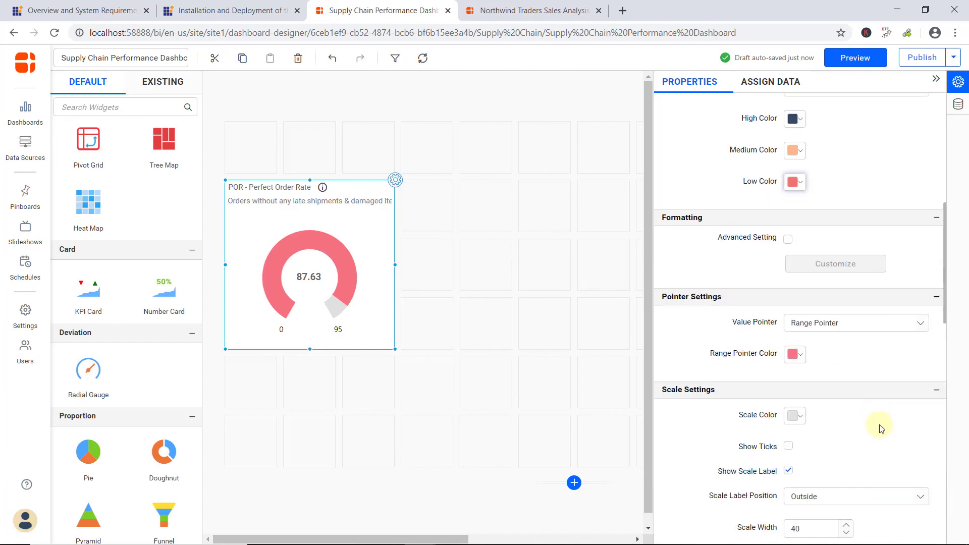
click(860, 323)
click(833, 378)
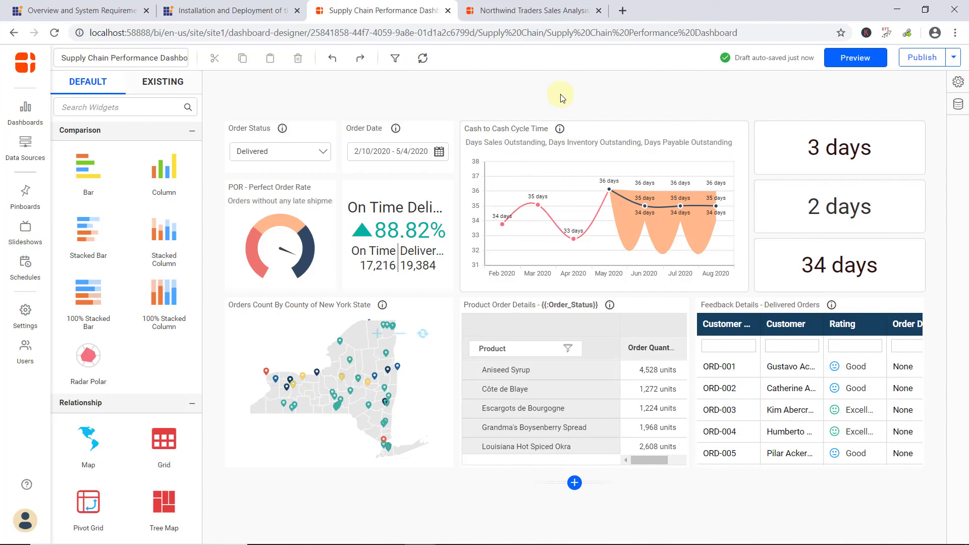
Publish the Supply Chain Performance Dashboard
click(922, 58)
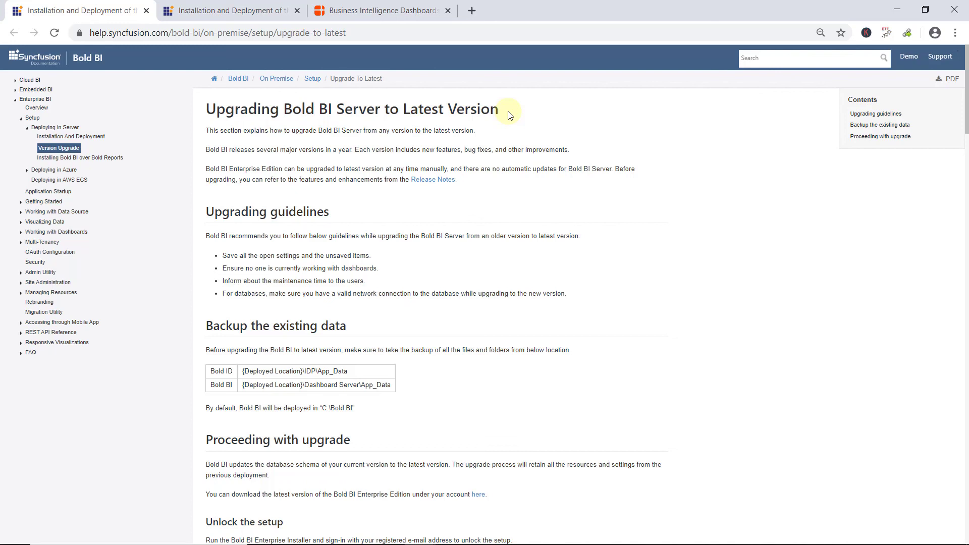
Review the Installation and Deployment documentation page, then go to the boldbi.com home page
click(242, 7)
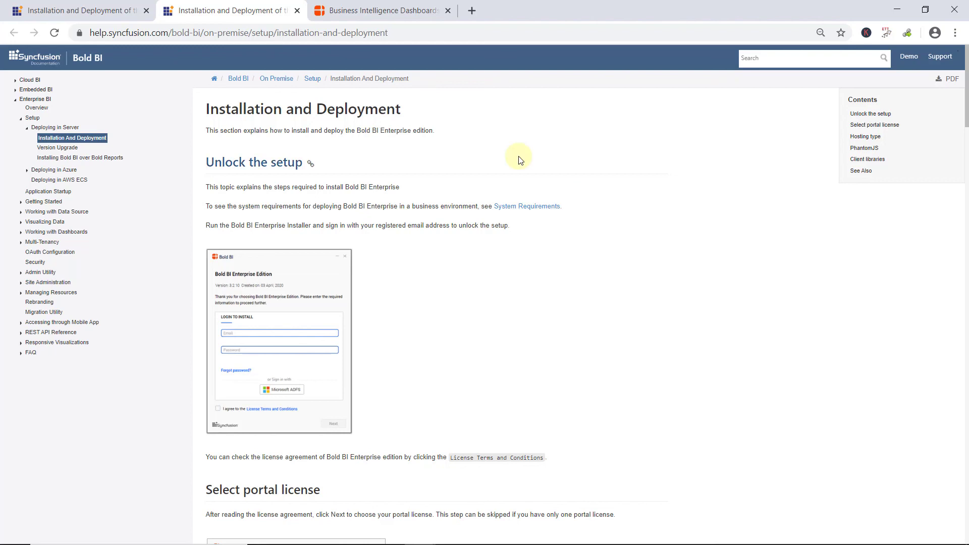
click(353, 4)
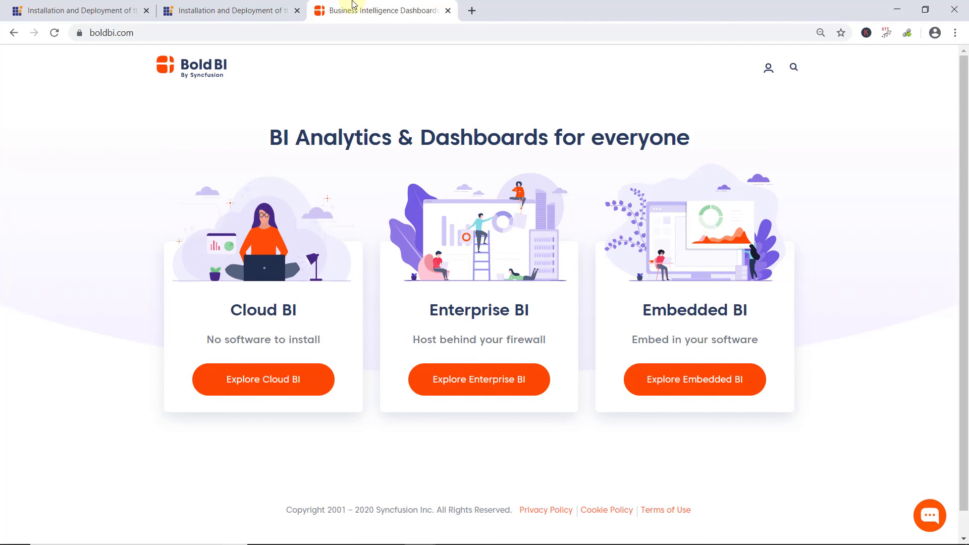
Open the account's Enterprise BI downloads page offering latest version 3.2.16
click(769, 71)
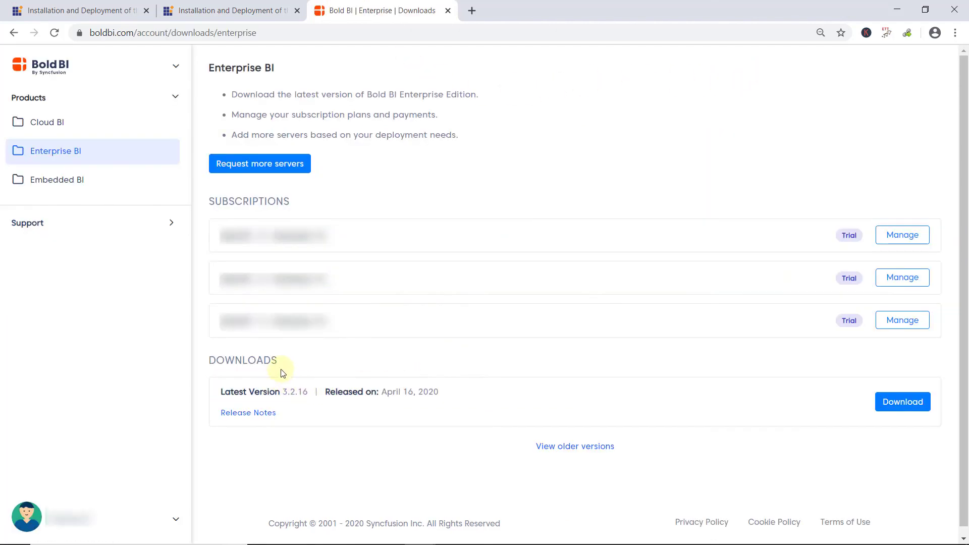